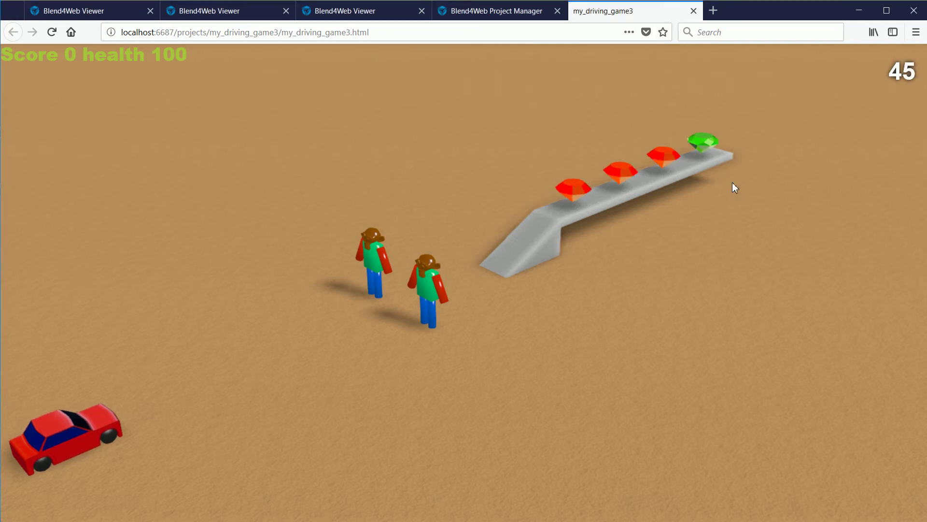
Drive the red car to collect all gems (score 50), compare the three scene previews, and return to Blender
key("Up")
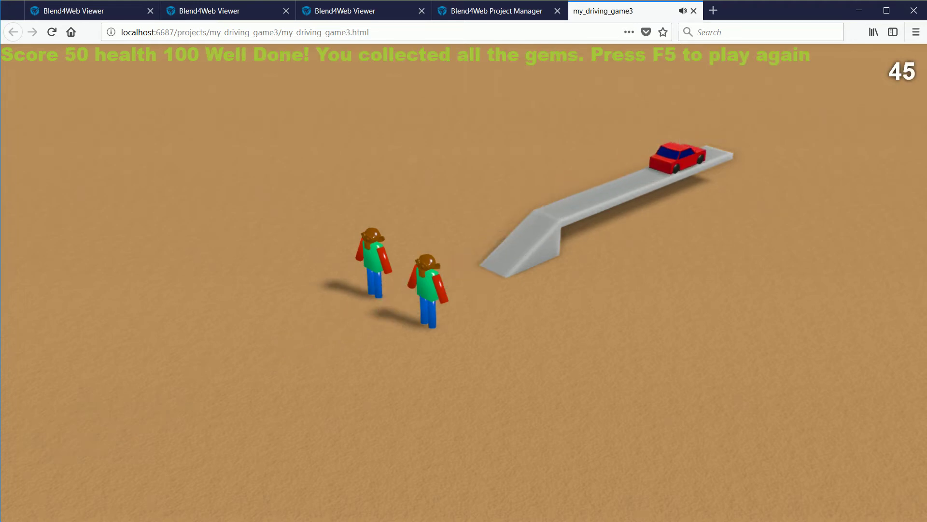
left_click(131, 6)
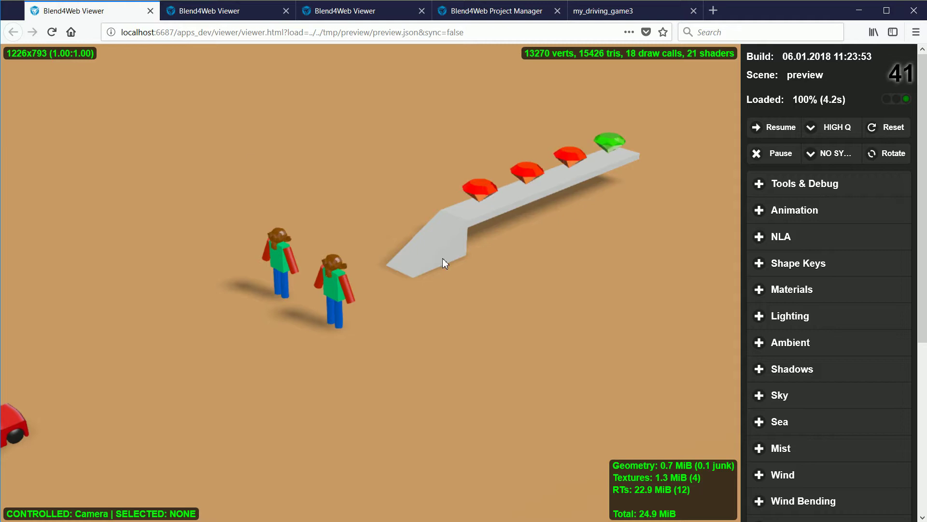
left_click(256, 13)
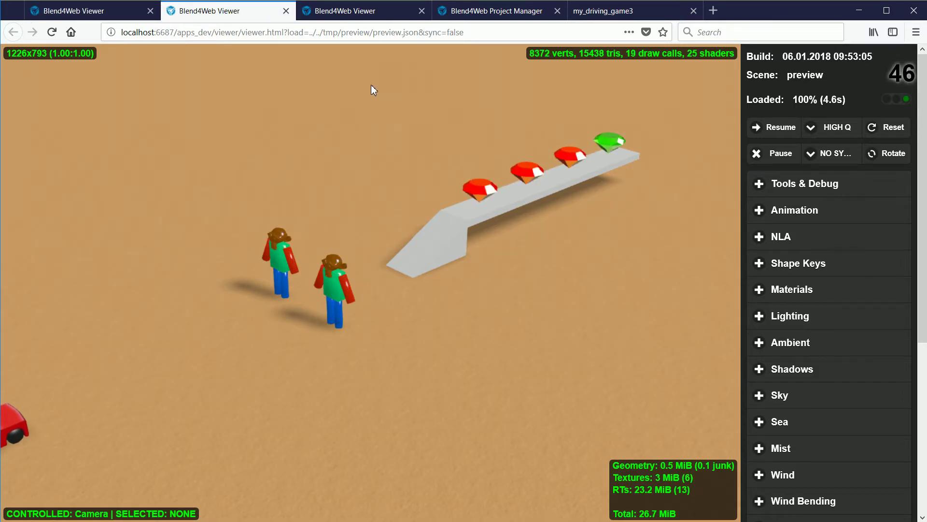
left_click(368, 14)
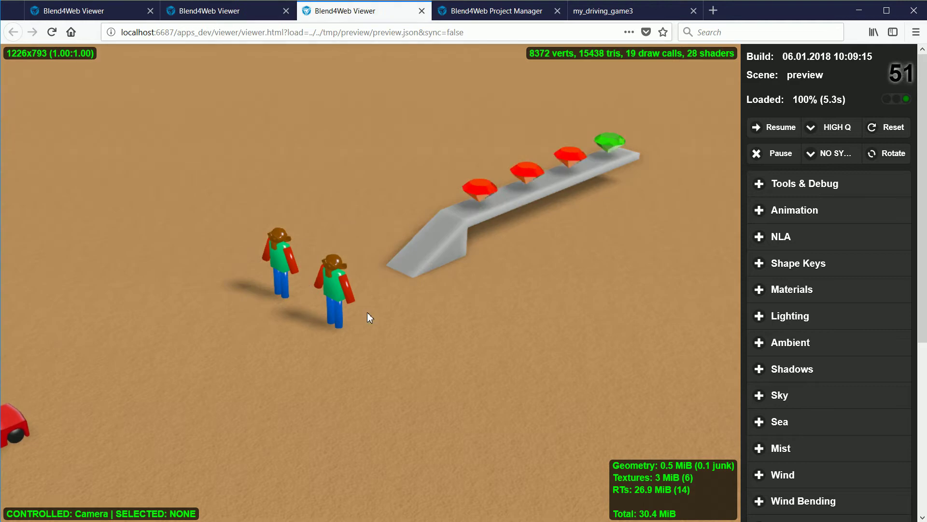
key("alt+Tab")
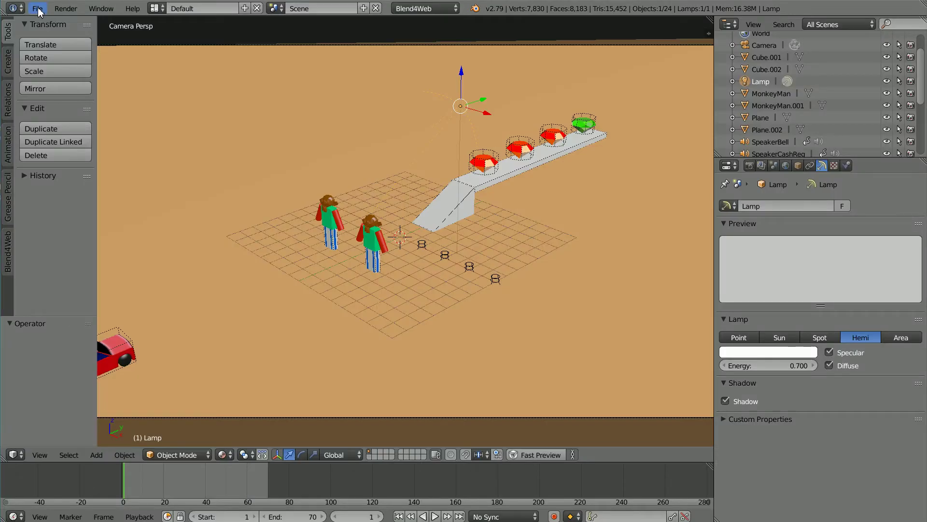
Reopen driveShadowsTut9.blend from the recent files list
left_click(37, 9)
mouse_move(68, 46)
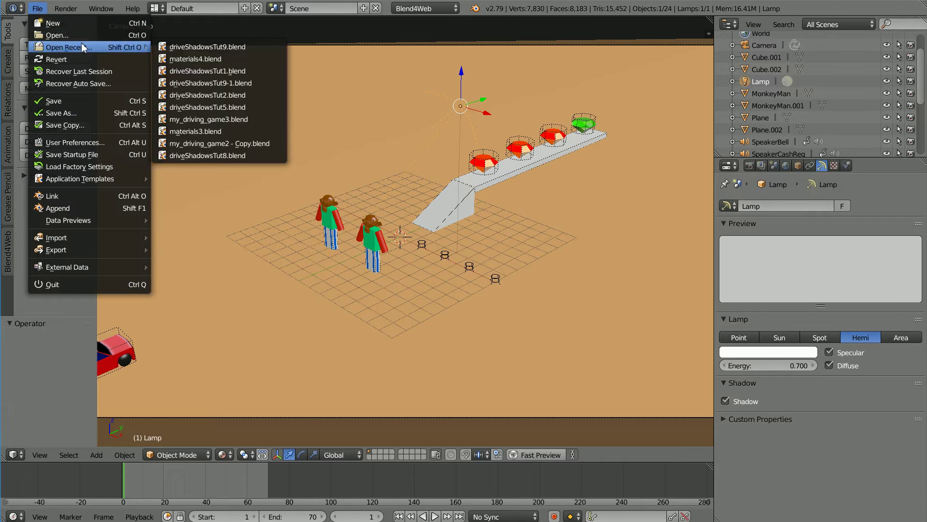
left_click(258, 47)
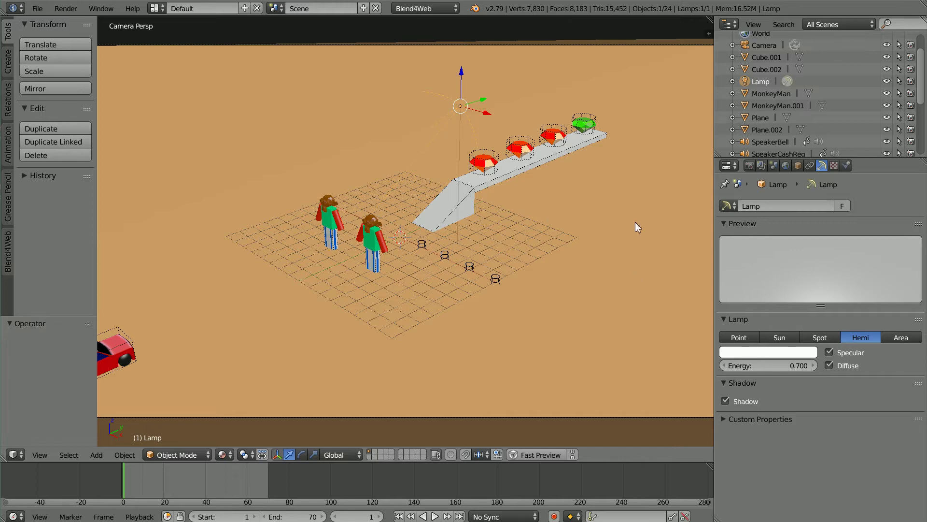
Set the ground Plane material's specular intensity to 0.000 and launch Fast Preview
right_click(608, 218)
left_click(845, 166)
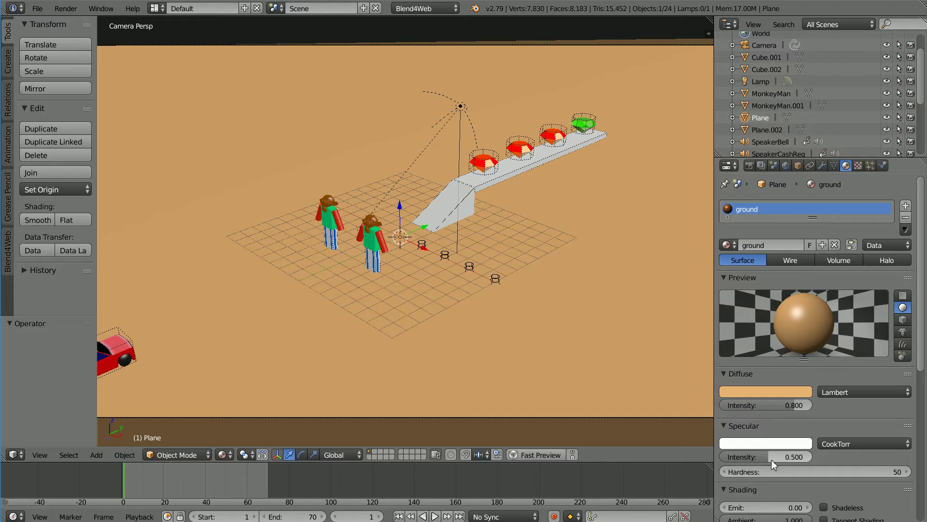
left_click_drag(775, 464, 687, 470)
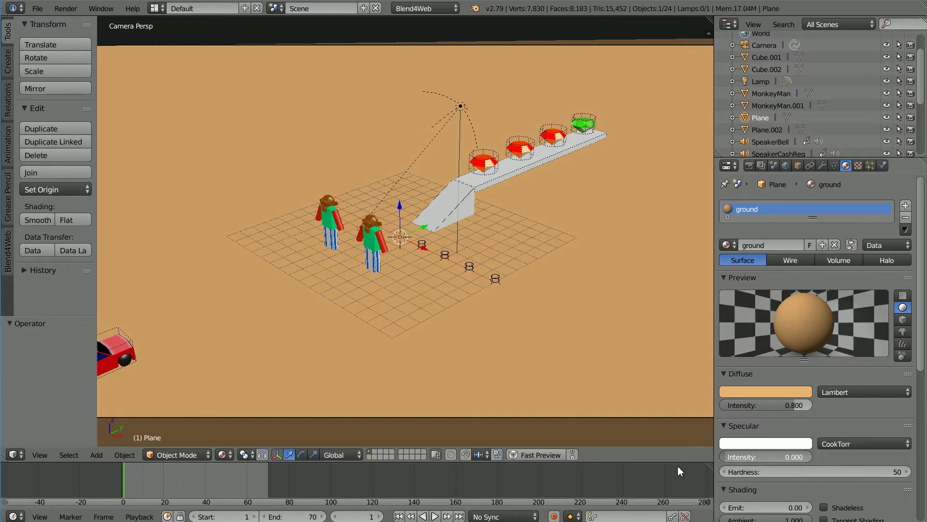
left_click(537, 456)
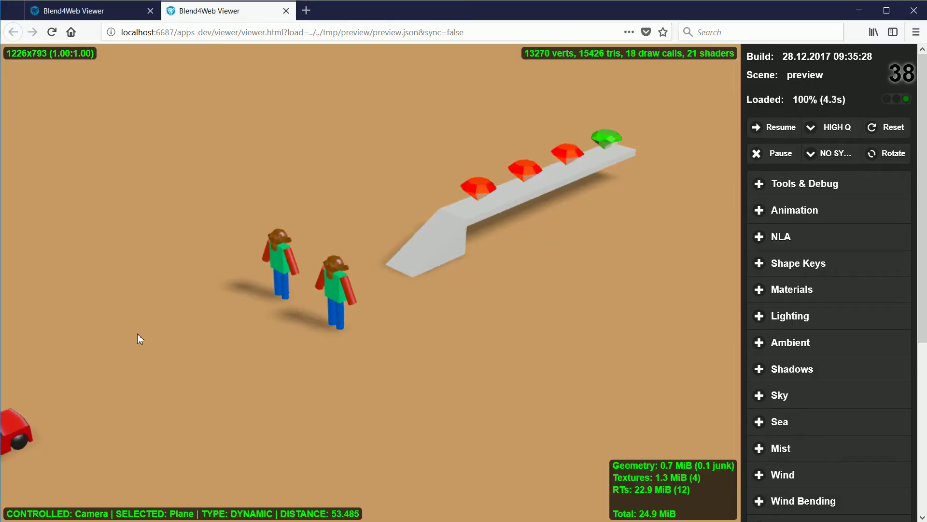
Orbit above the matte ground, compare it with the earlier brighter preview, and return to Blender
left_click_drag(138, 337, 484, 426)
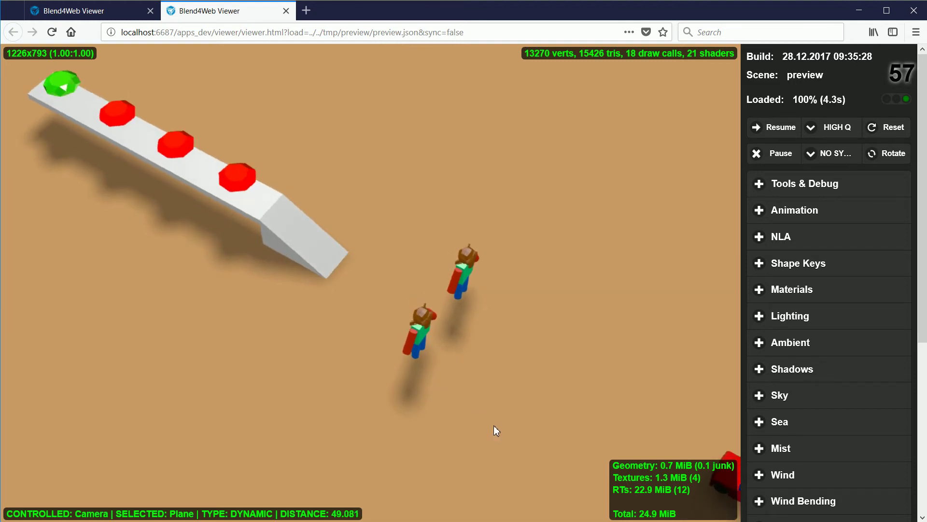
left_click(103, 14)
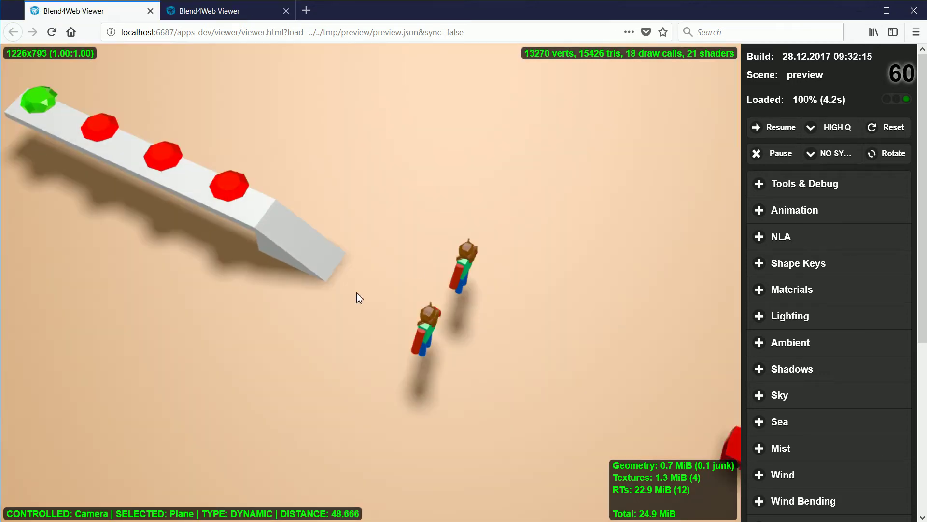
left_click(236, 11)
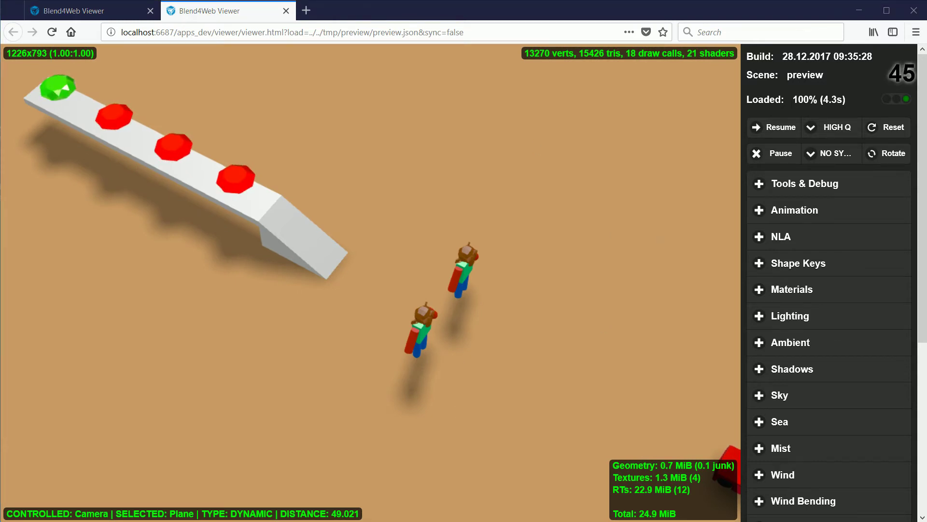
key("alt+Tab")
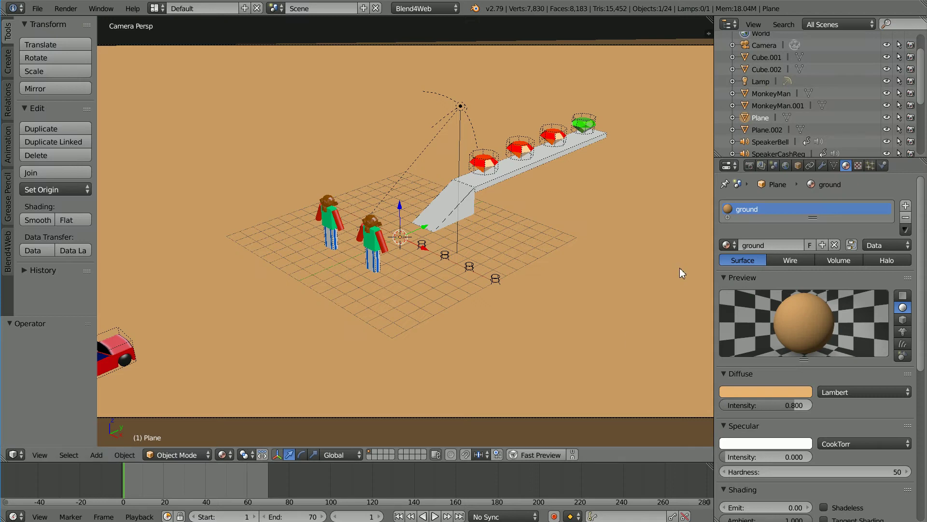
Add new texture Texture.003 to the ground material with preview set to Both
left_click(858, 166)
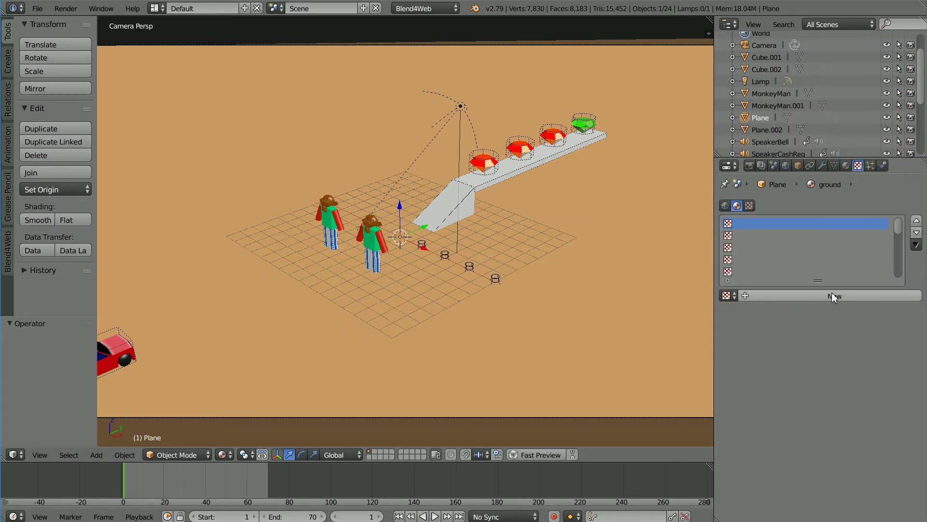
left_click(855, 296)
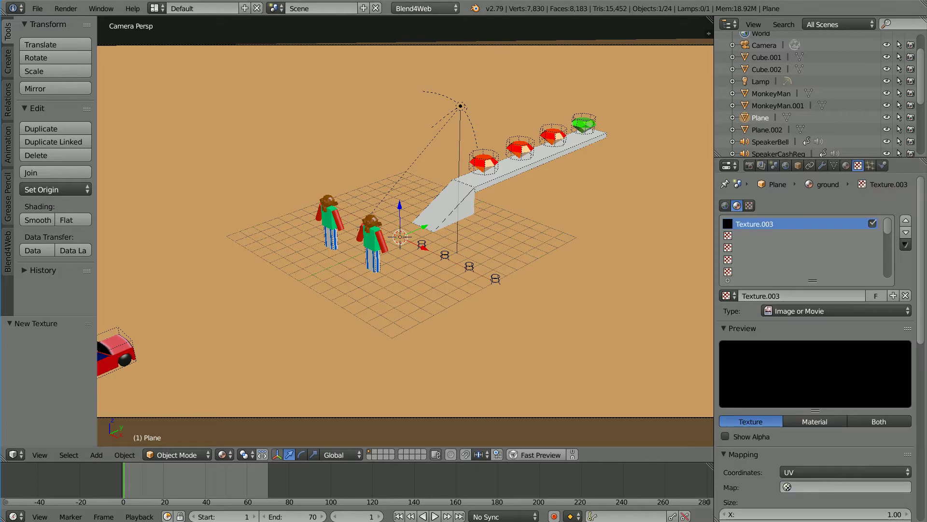
left_click(879, 422)
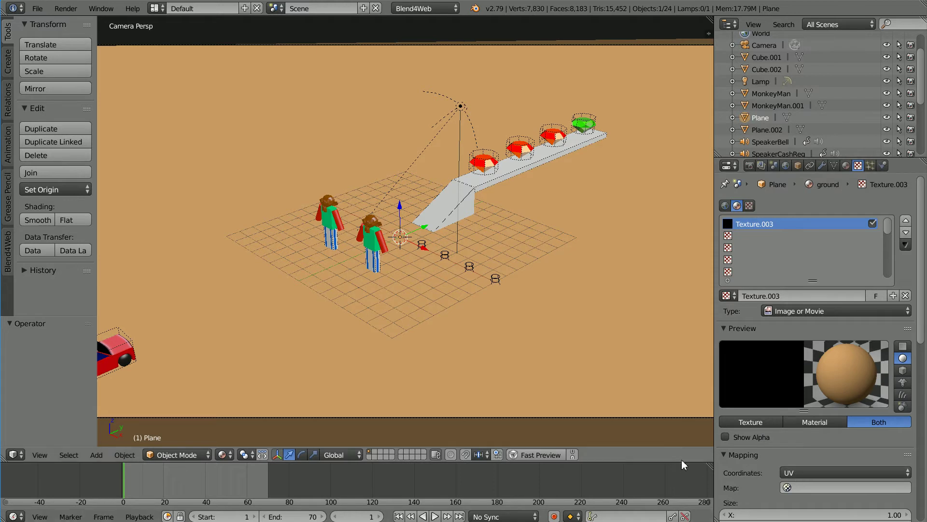
Enlarge the timeline area, turn it into a UV/Image Editor, and start opening an image
left_click_drag(679, 462, 642, 333)
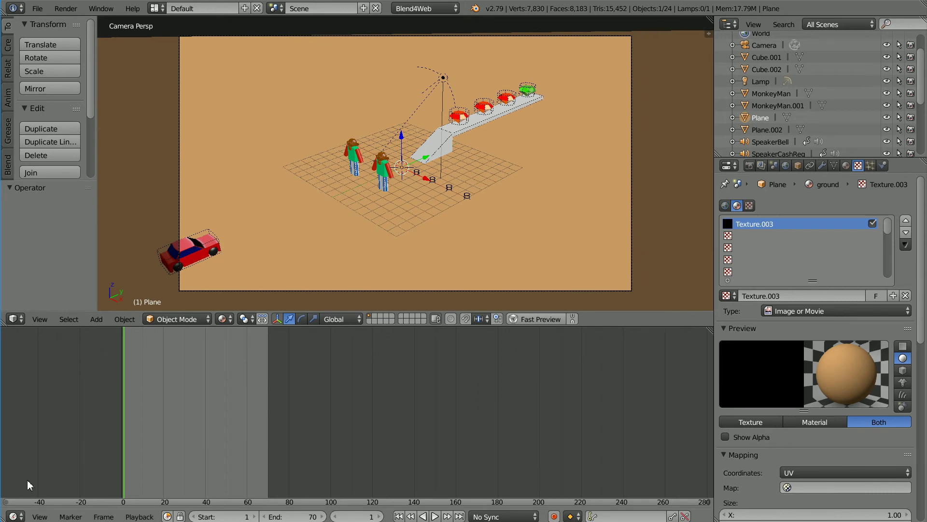
left_click(14, 516)
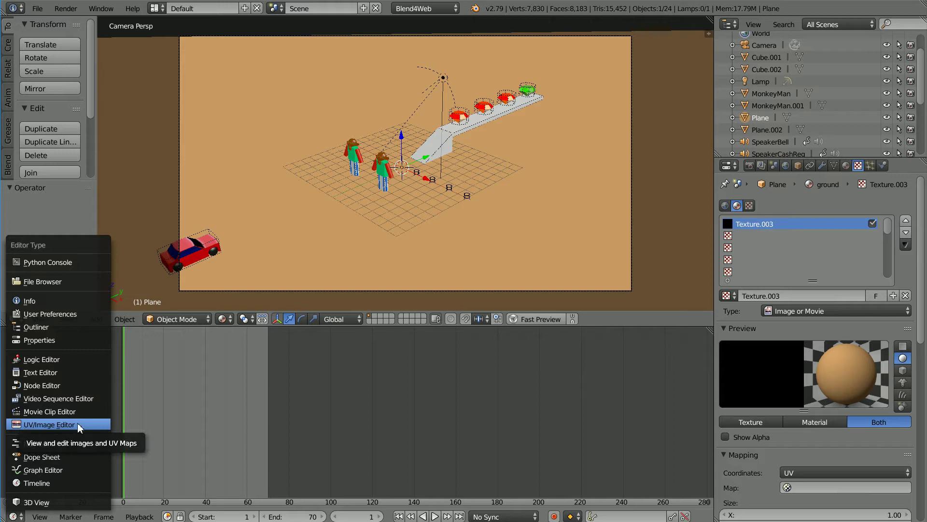
left_click(58, 424)
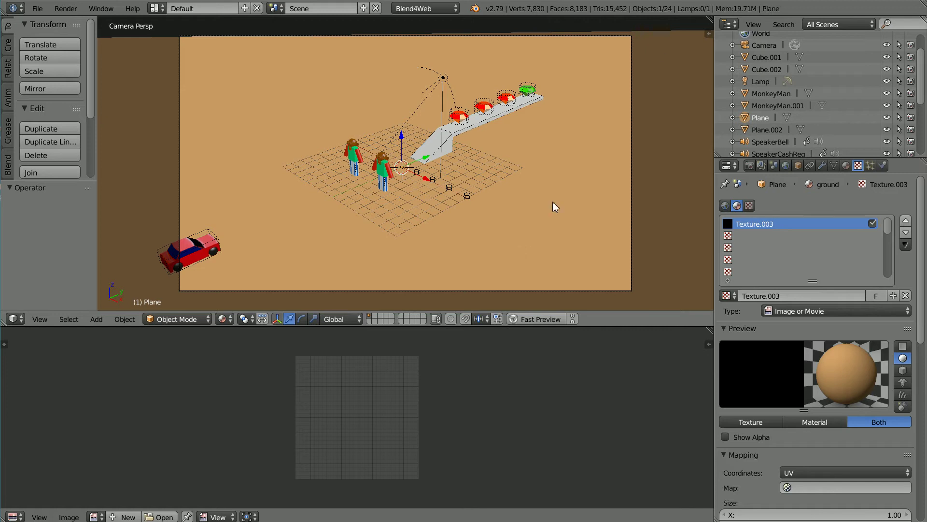
left_click(160, 517)
Load noise_04_normal.png from G:\blend4web_ce\deploy\assets\material_library\textures into the image editor
left_click(37, 107)
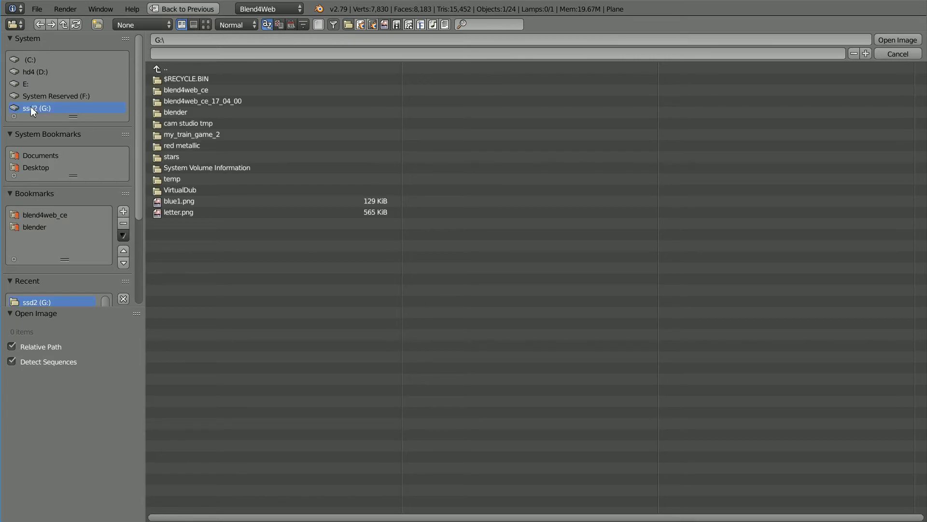
left_click(195, 90)
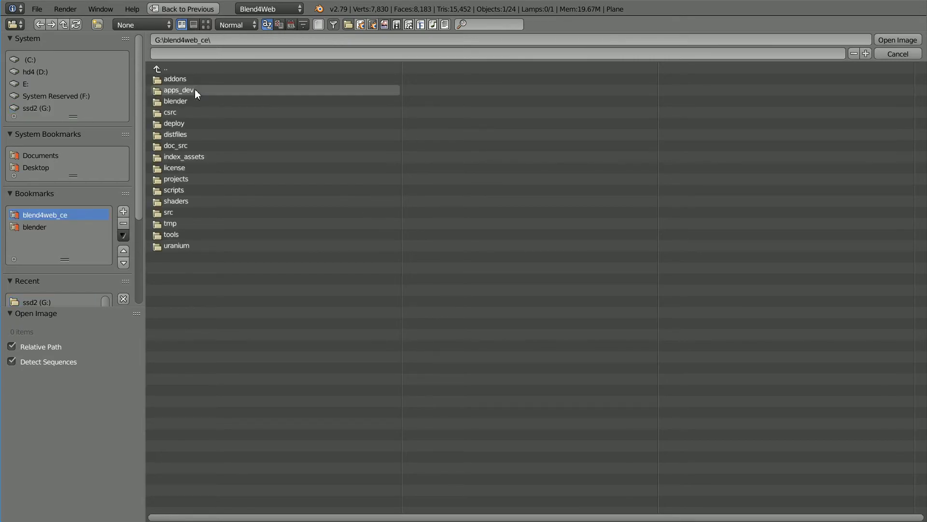
left_click(185, 123)
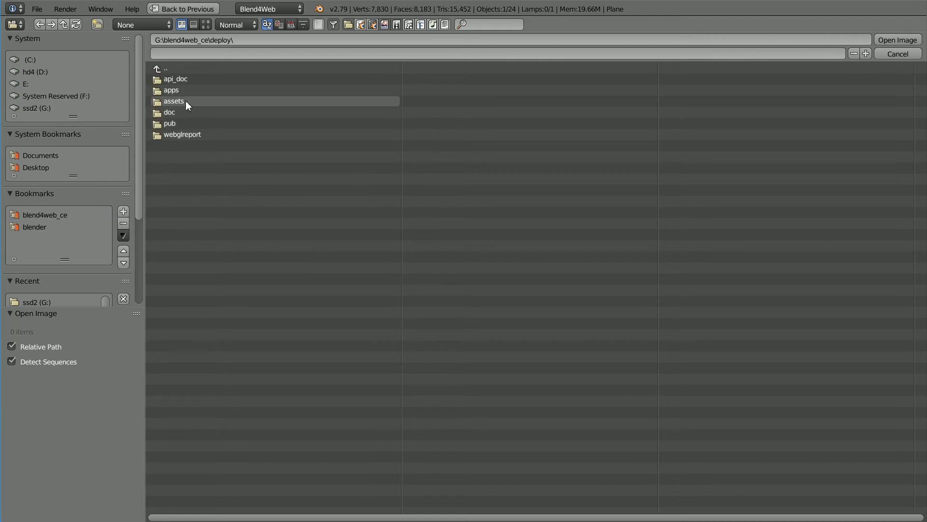
left_click(187, 102)
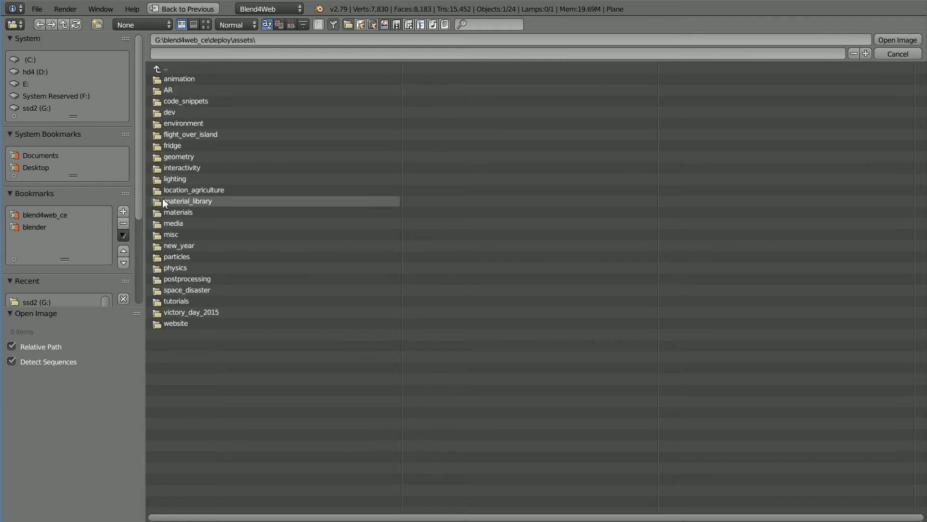
left_click(215, 201)
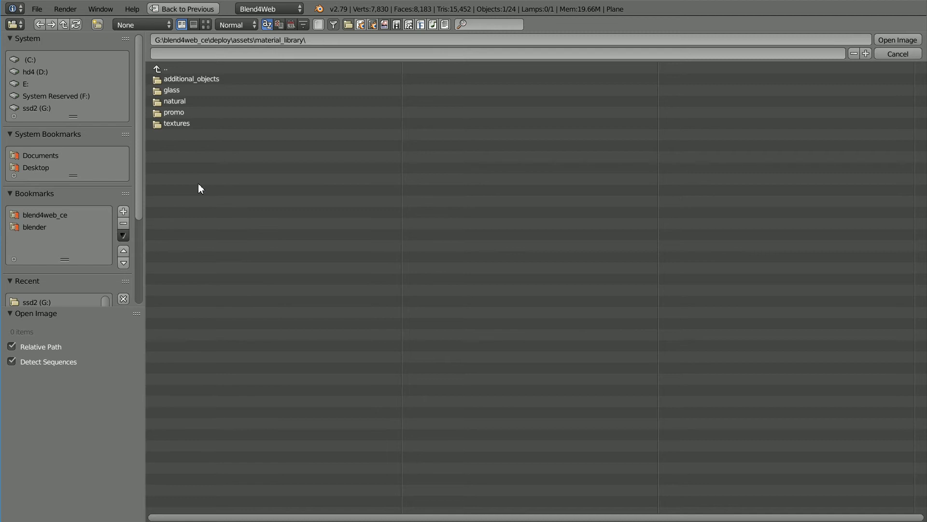
left_click(188, 123)
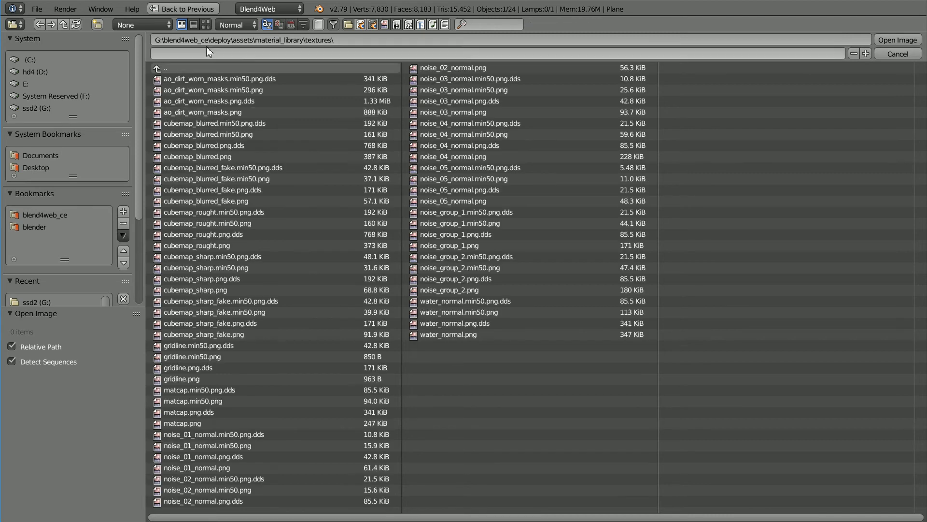
left_click(208, 27)
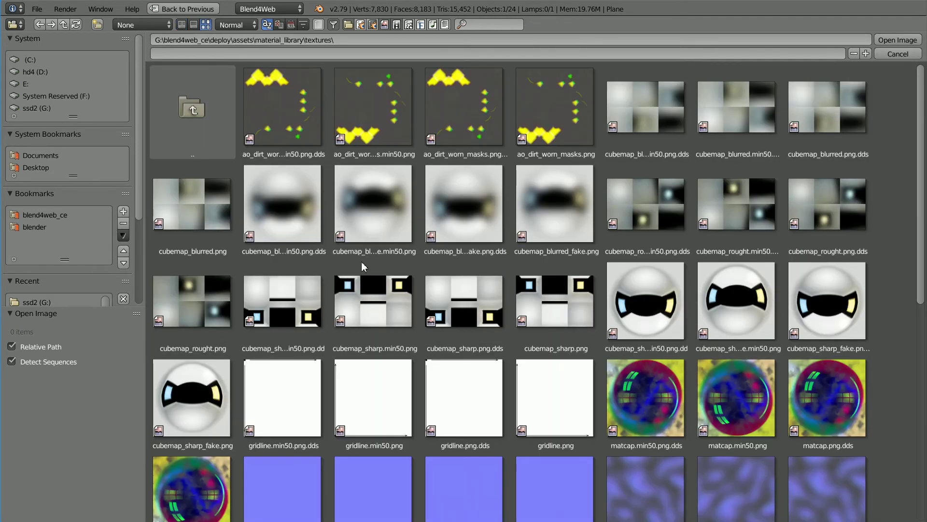
scroll(393, 280, "down", 2)
scroll(393, 280, "down", 8)
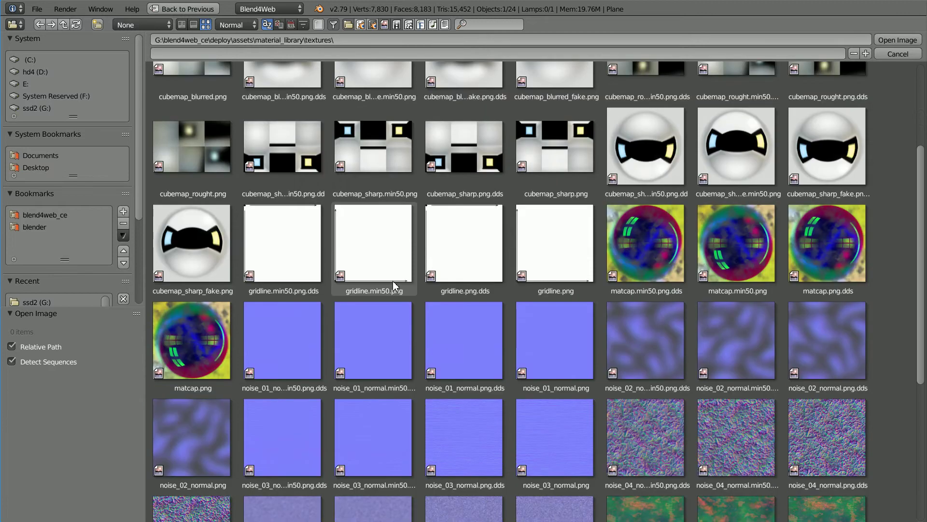
scroll(392, 282, "down", 1)
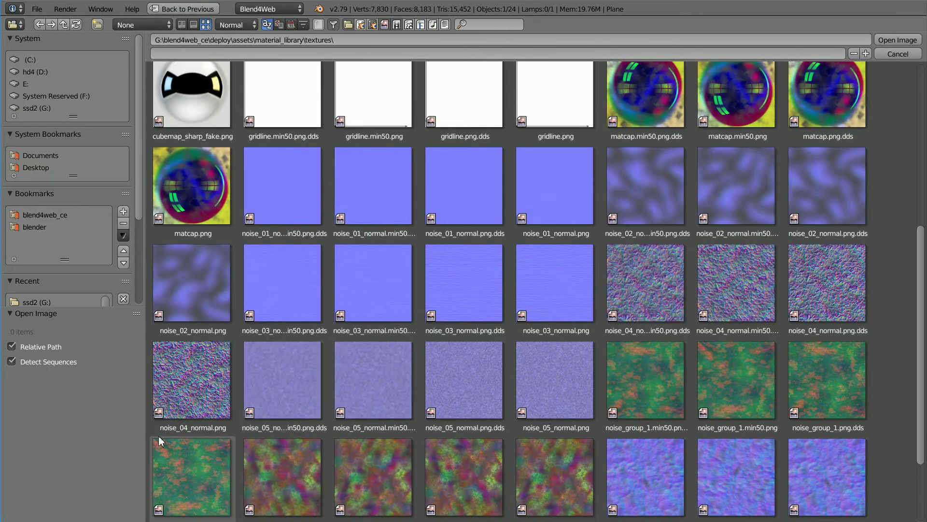
left_click(198, 375)
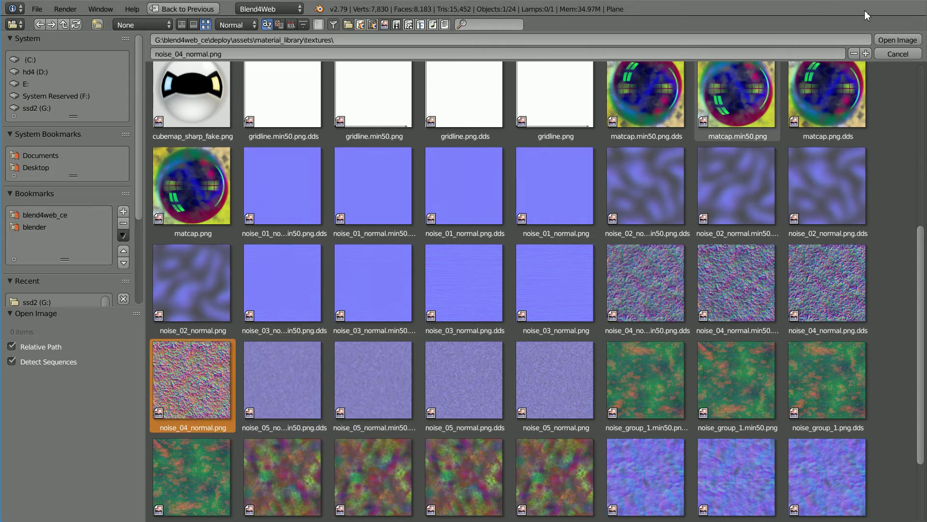
left_click(890, 38)
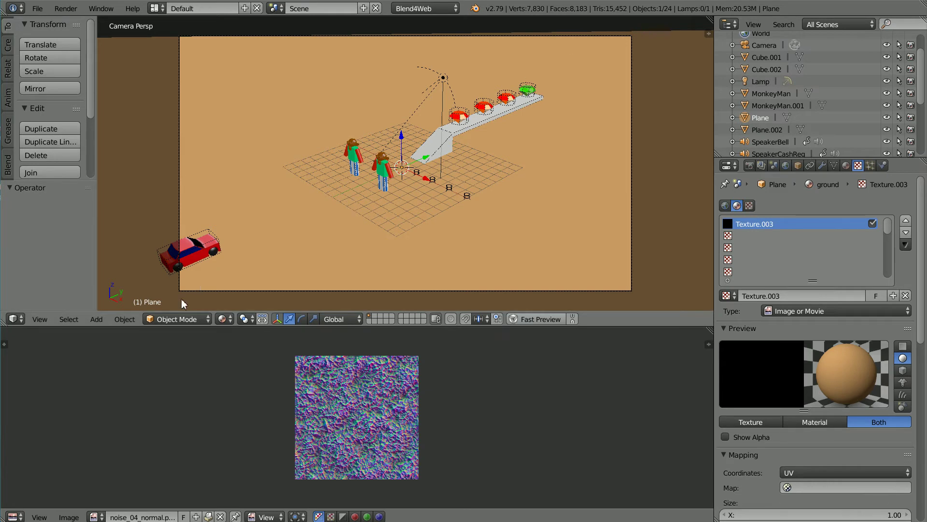
Switch the ground plane to Edit Mode and UV-unwrap its mesh with Unwrap
left_click(201, 320)
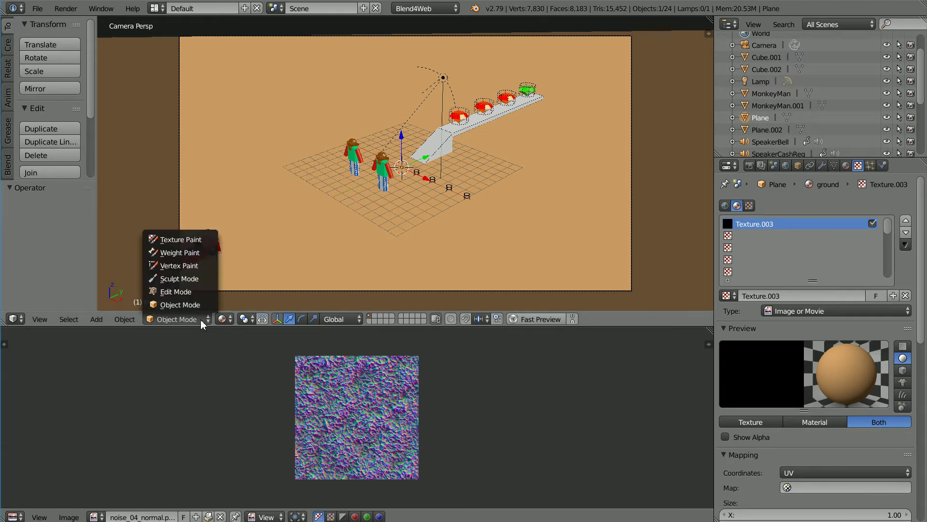
left_click(180, 291)
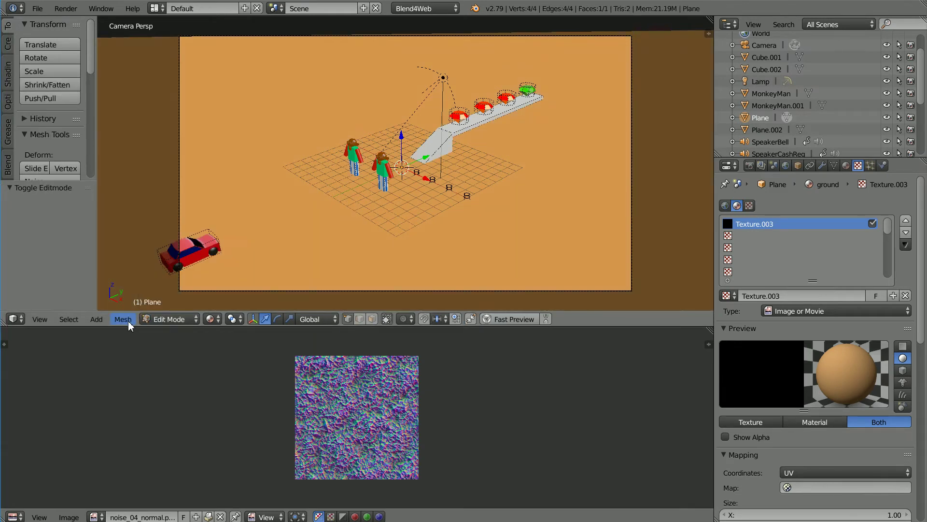
left_click(127, 319)
mouse_move(134, 218)
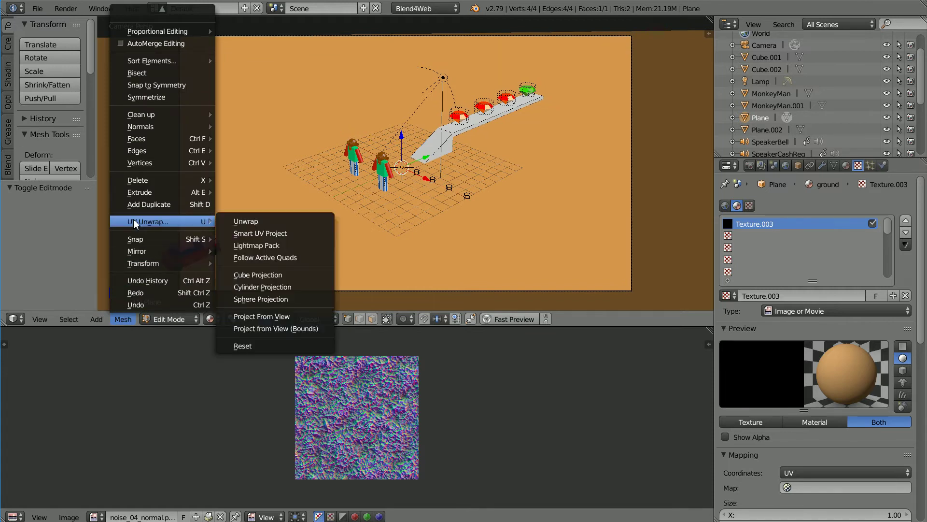
left_click(291, 222)
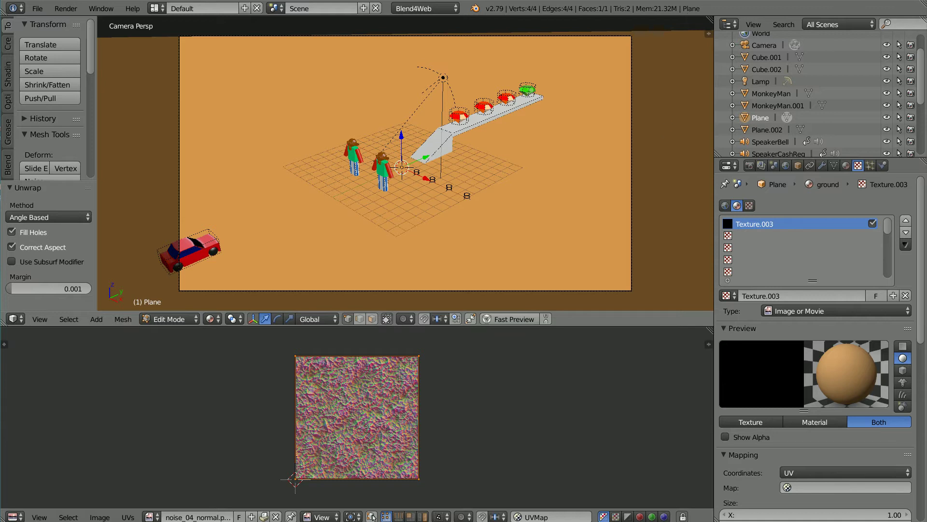
Scale the ground plane's UV layout up by 50 in the UV editor
key("Tab")
key("Tab")
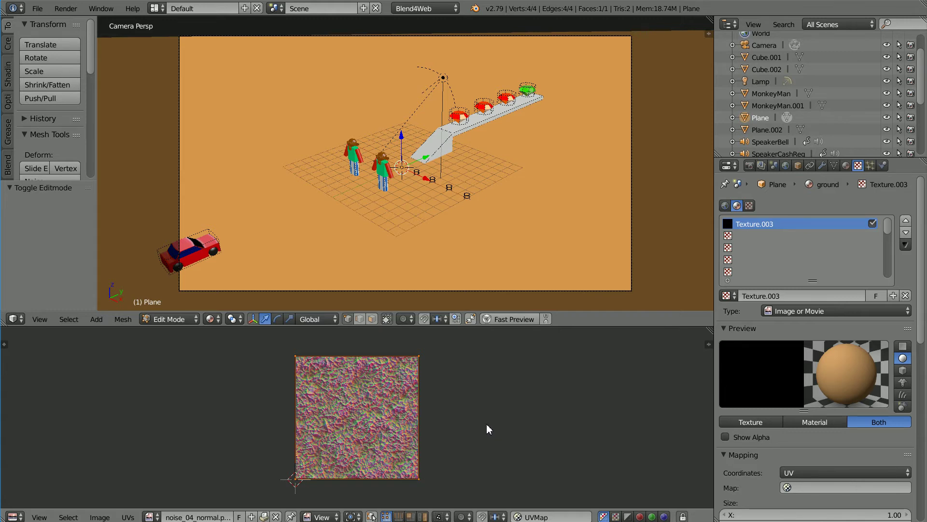
key("s")
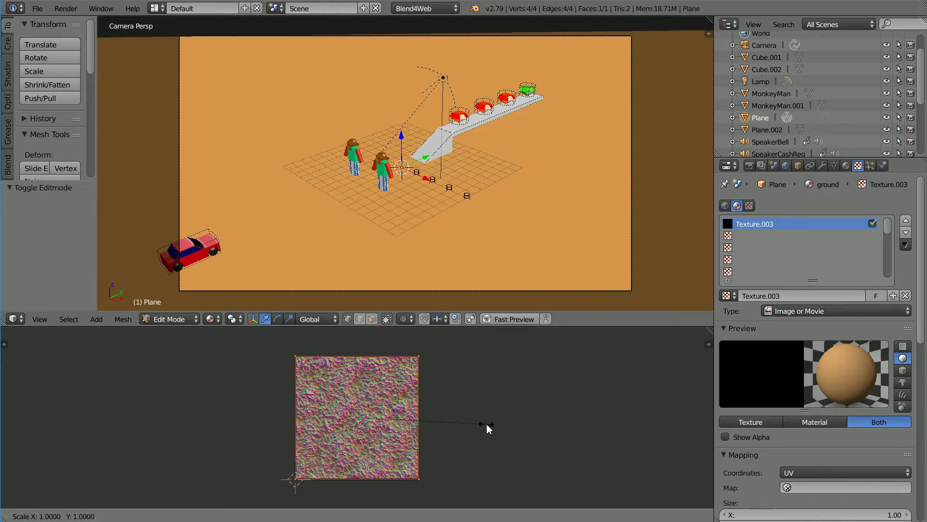
type("50")
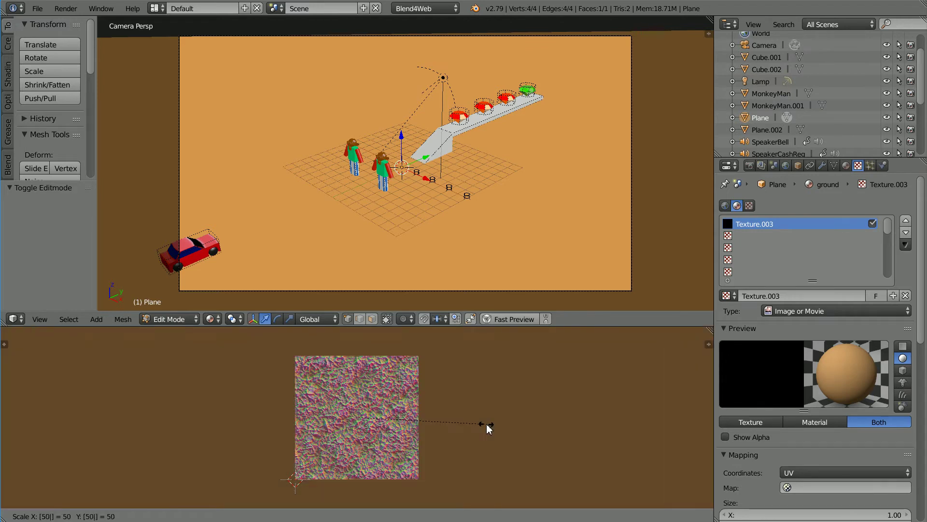
key("Return")
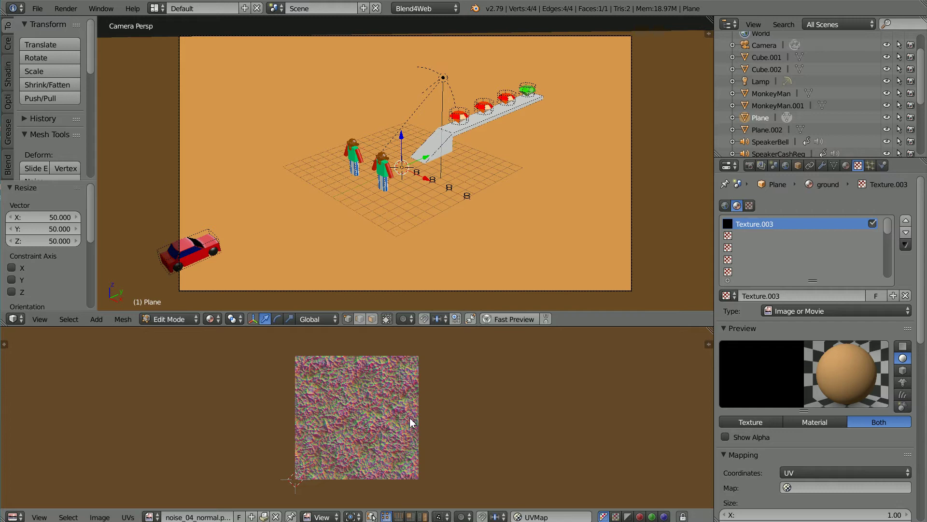
Return to Object Mode and set the texture as a noise_04_normal.png normal map
left_click(170, 319)
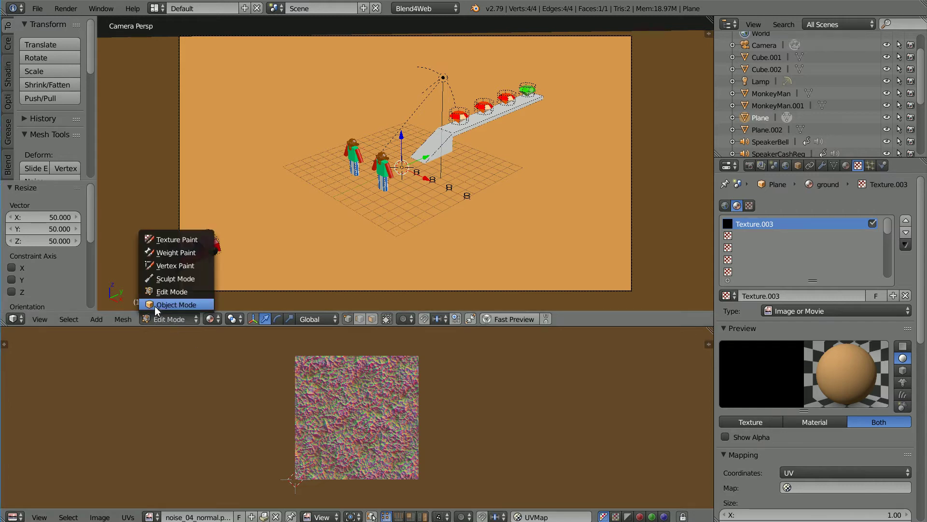
left_click(177, 304)
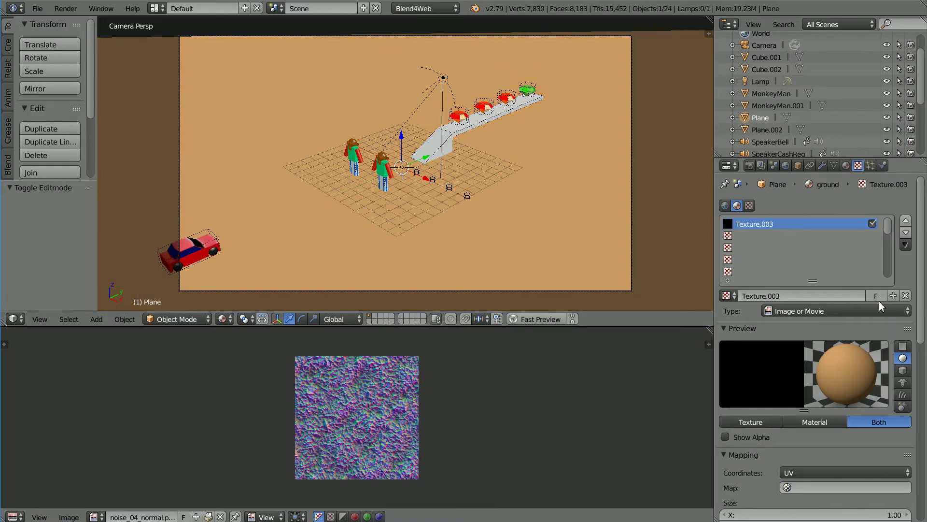
left_click_drag(922, 242, 919, 454)
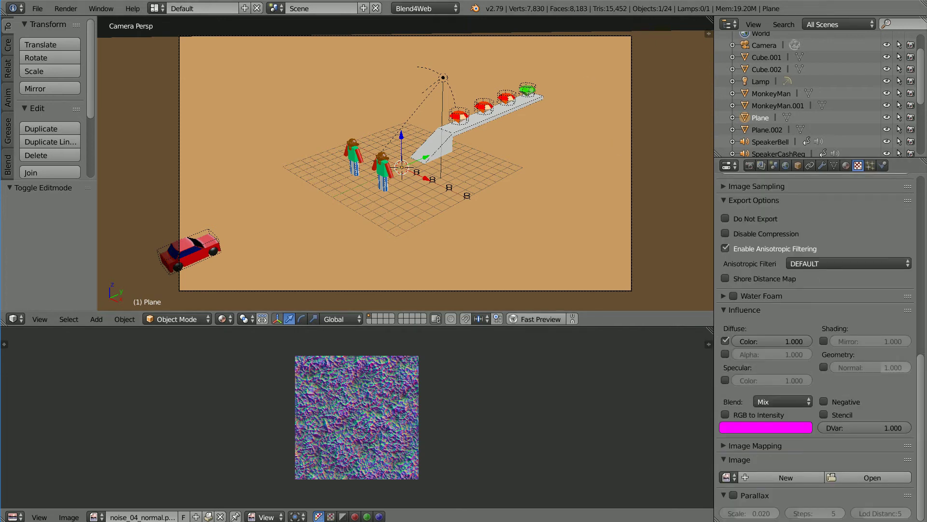
left_click(726, 186)
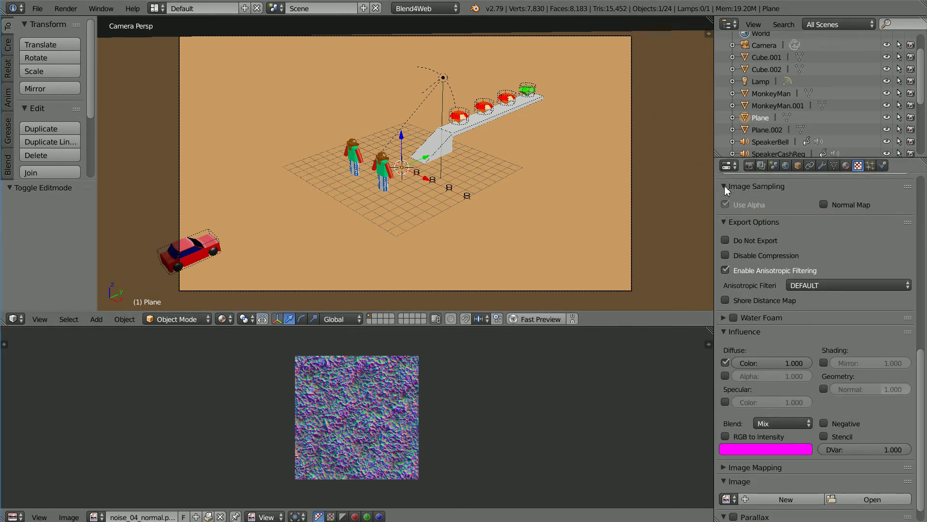
left_click(824, 205)
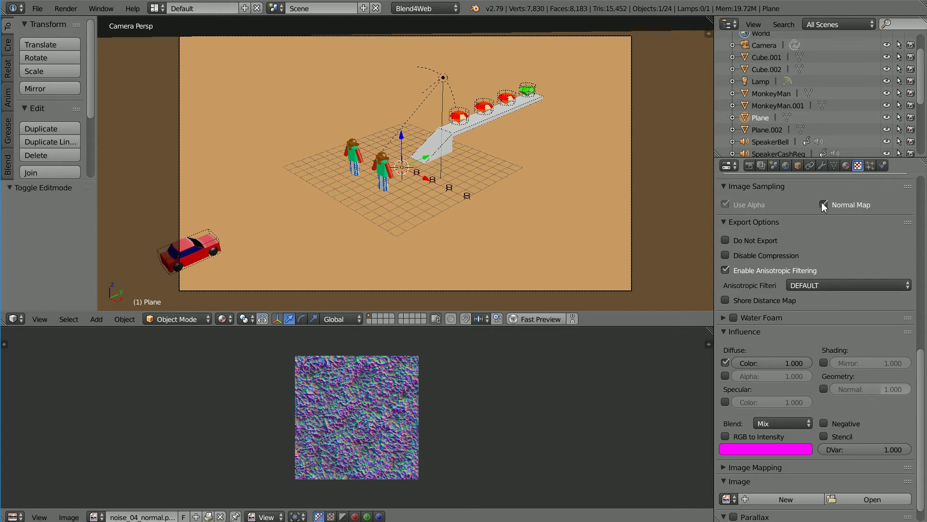
left_click(725, 500)
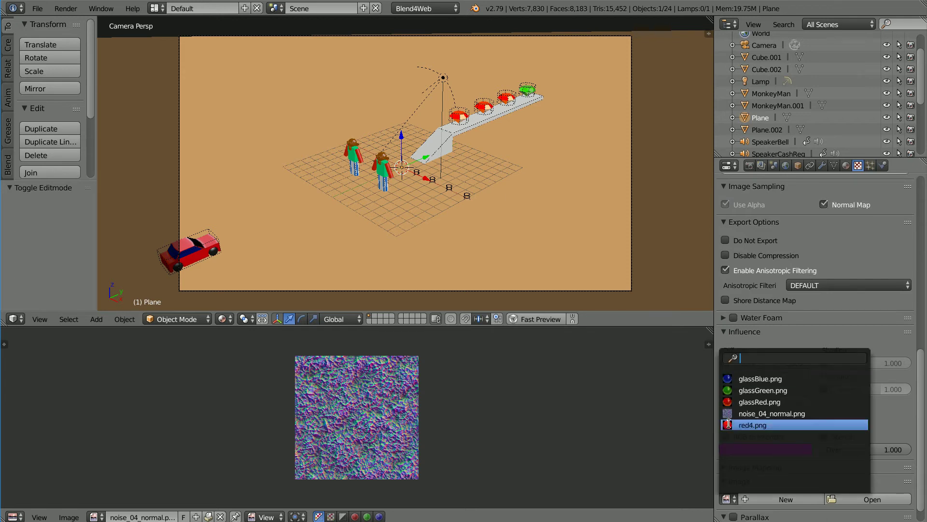
left_click(794, 413)
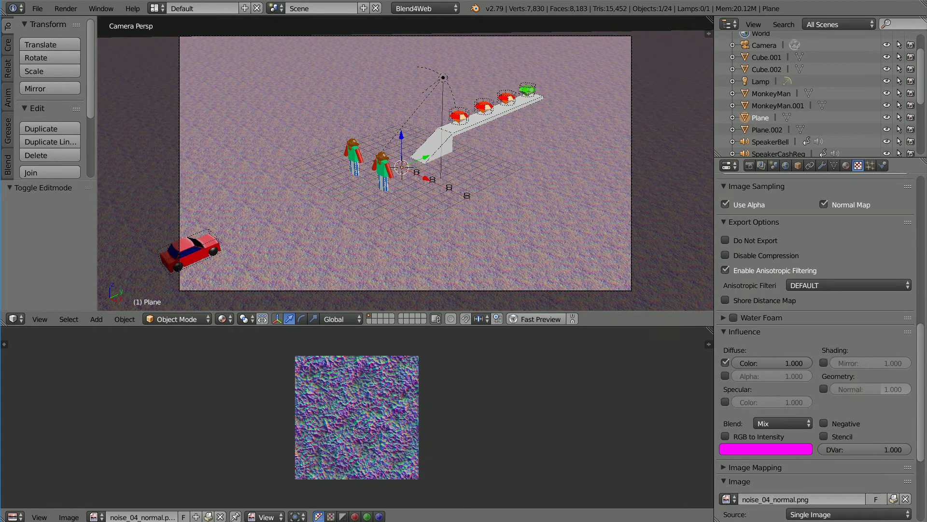
Make the texture affect only geometry normals at strength 0.600, then launch a browser preview
left_click(725, 362)
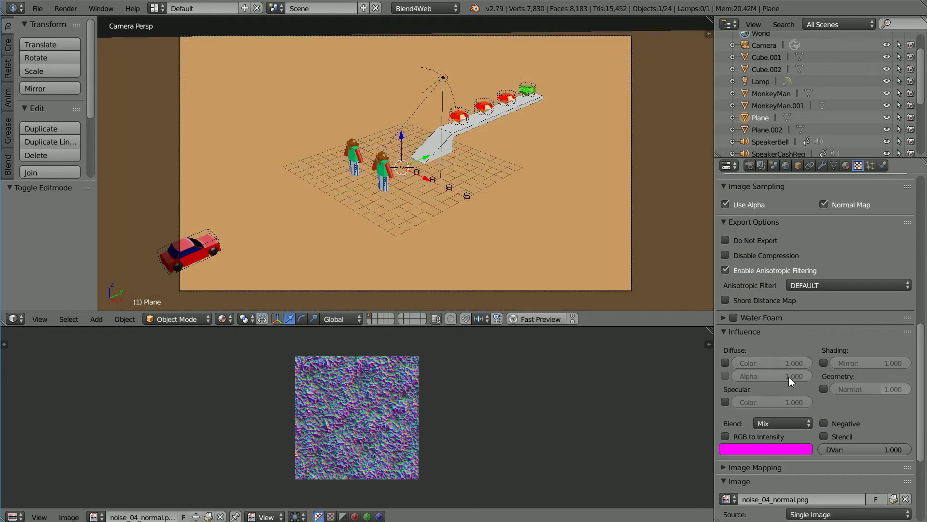
left_click(823, 389)
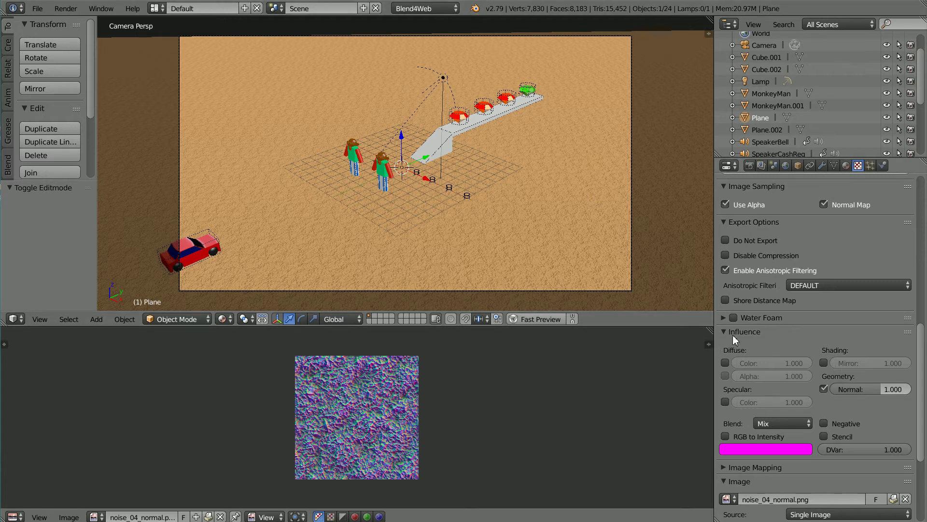
left_click(860, 389)
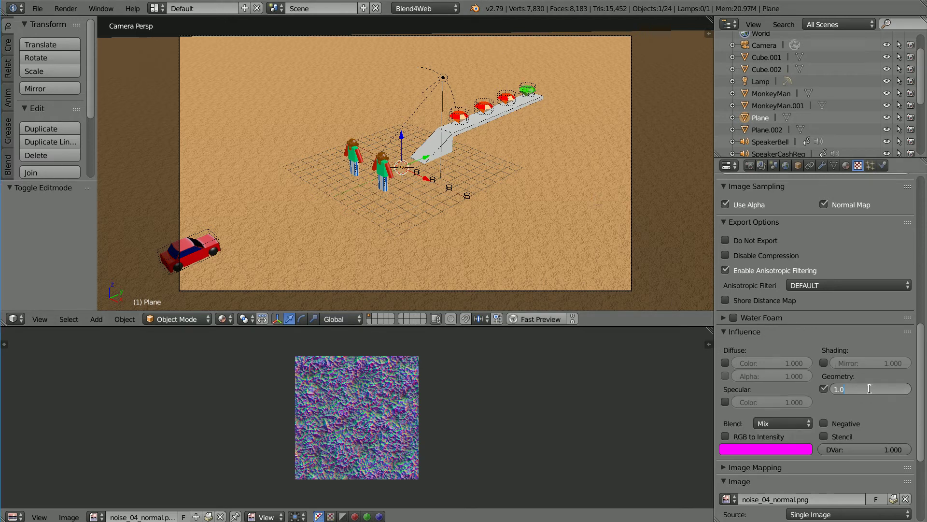
key("BackSpace")
type(".6")
key("Return")
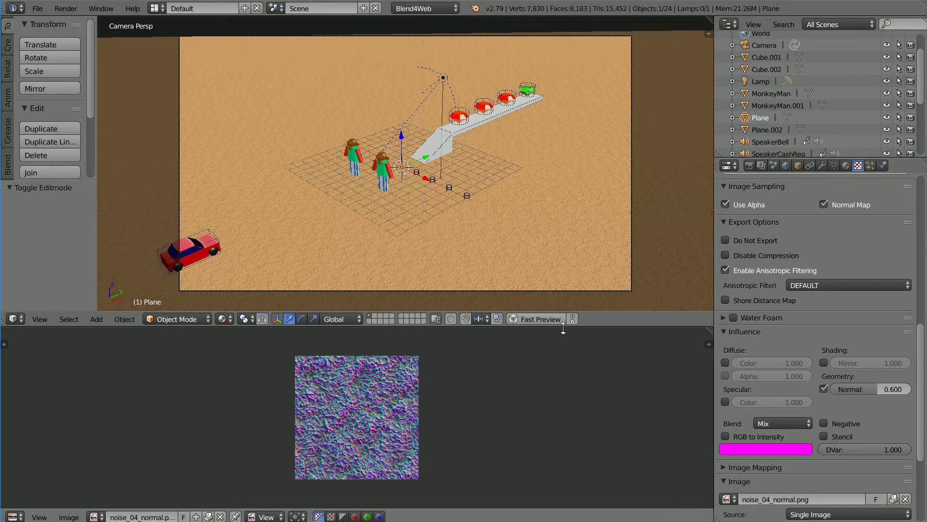
left_click(545, 318)
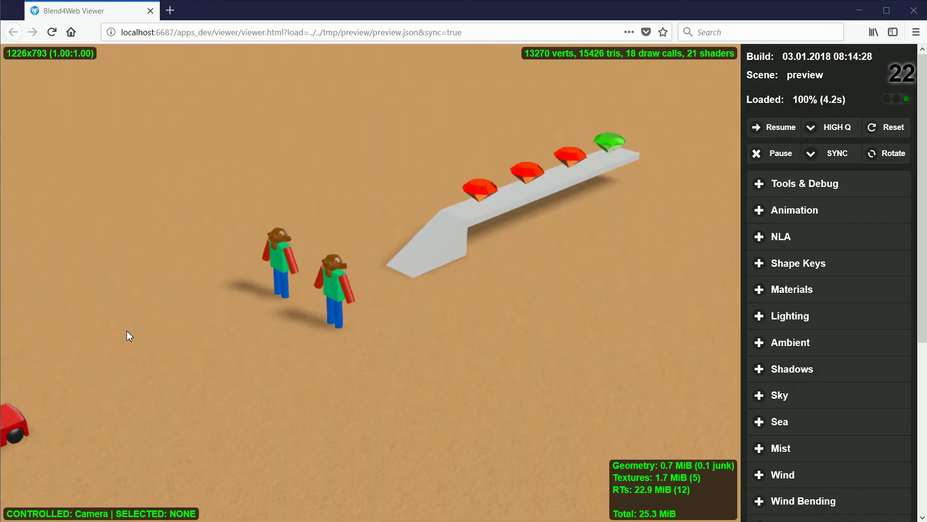
left_click_drag(126, 330, 297, 250)
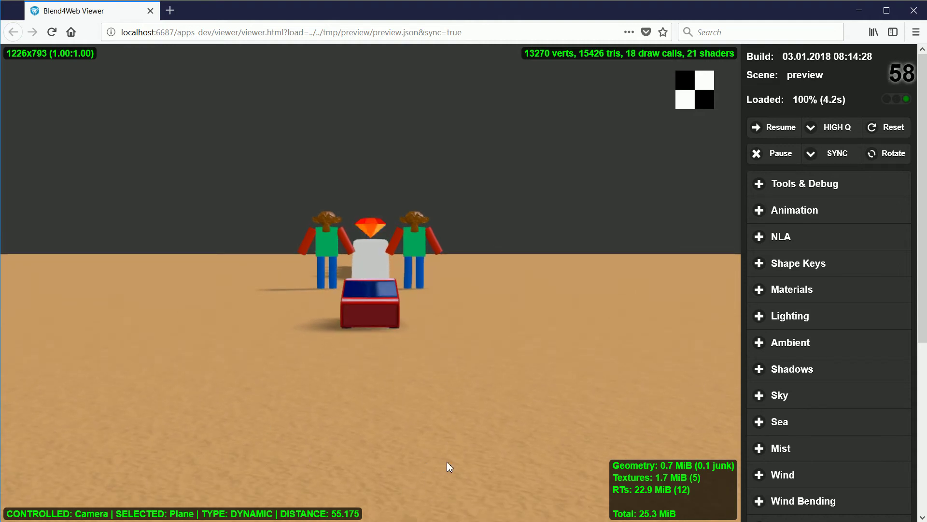
key("alt+Tab")
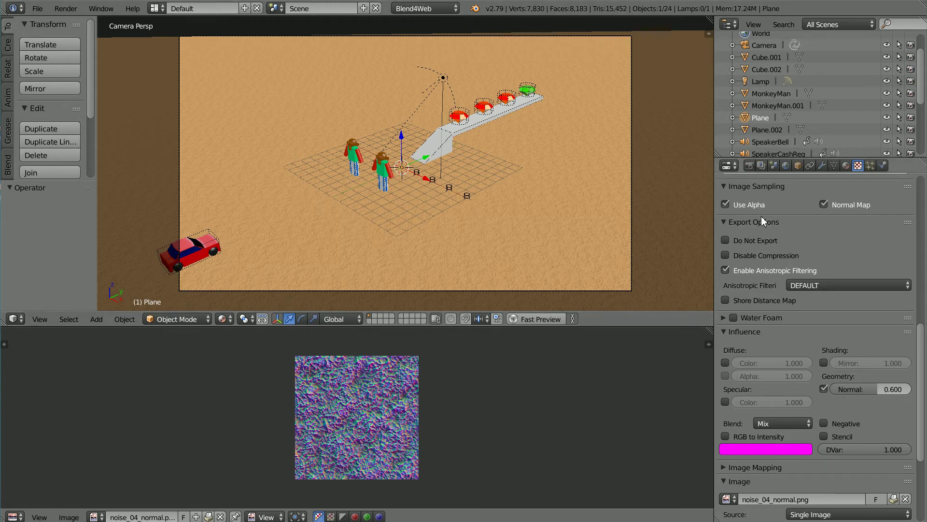
Enable Render Sky in the World settings and set the horizon colour to R 0.2, G 0.3, B 0.4
left_click(786, 165)
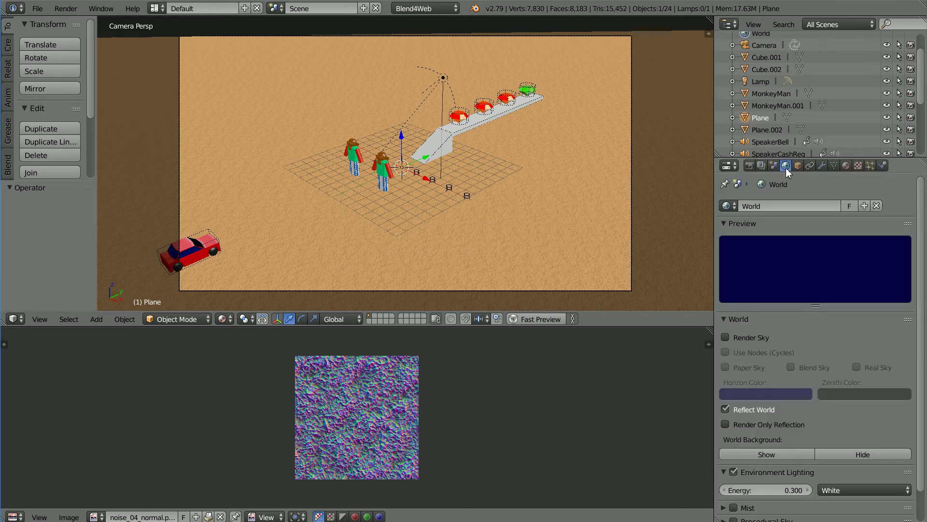
left_click(726, 335)
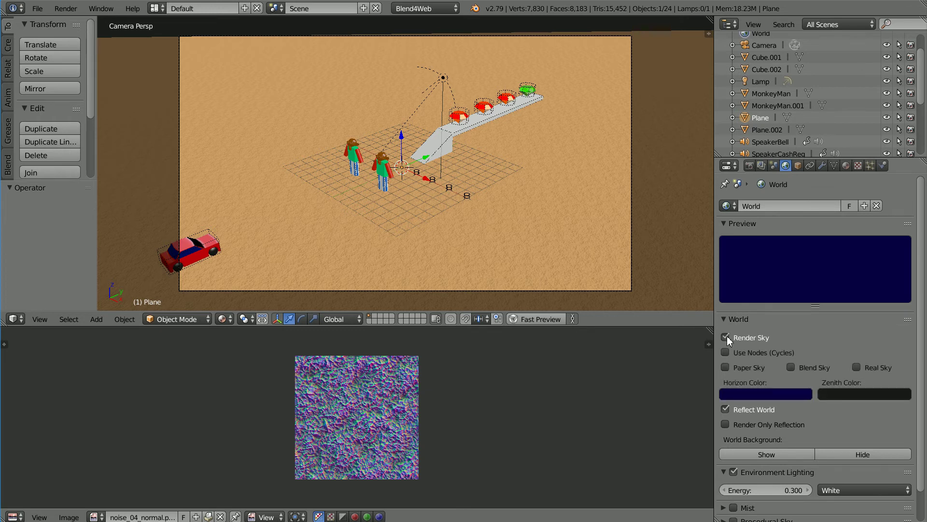
left_click(754, 397)
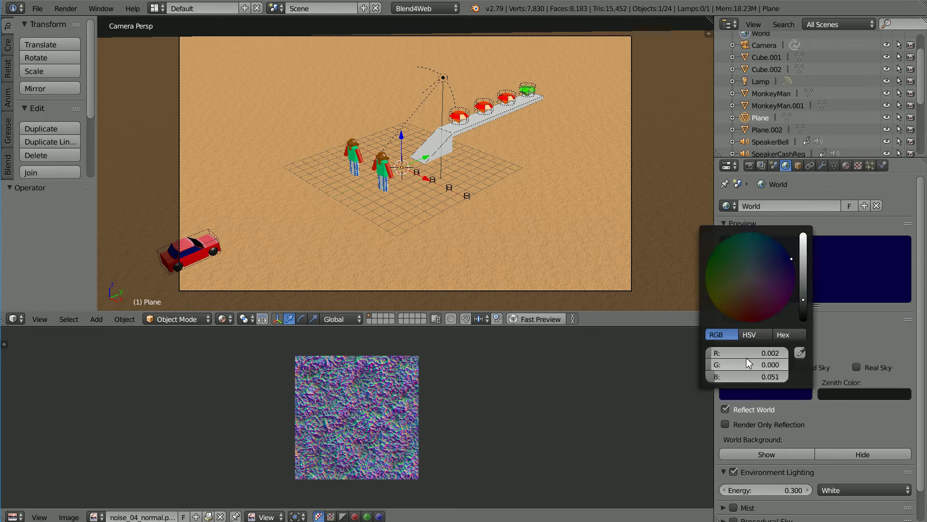
left_click(744, 353)
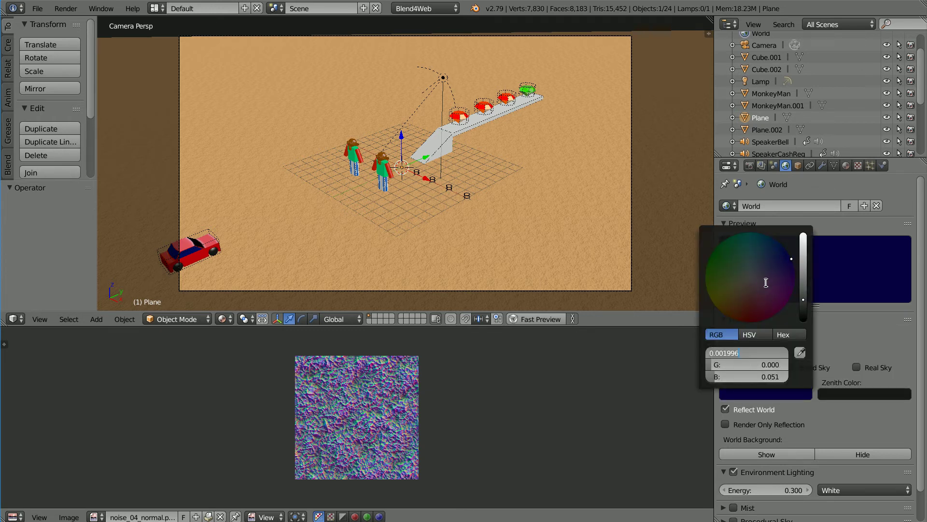
key("BackSpace")
type(".2")
key("Tab")
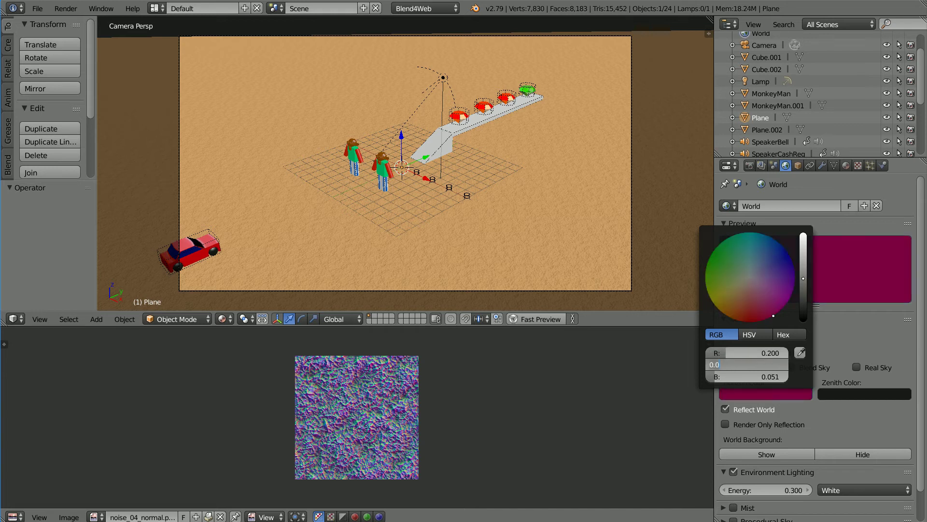
type(".3")
key("Tab")
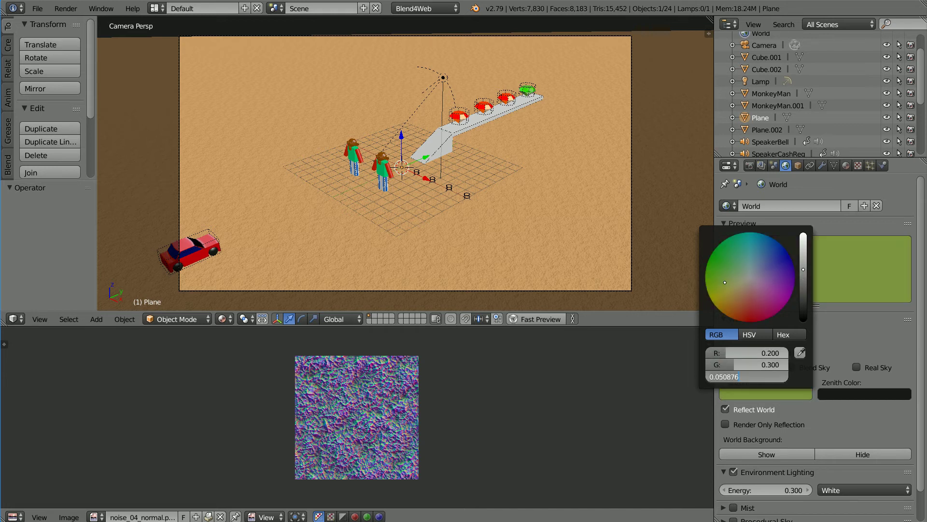
key("BackSpace")
type(".4")
key("Return")
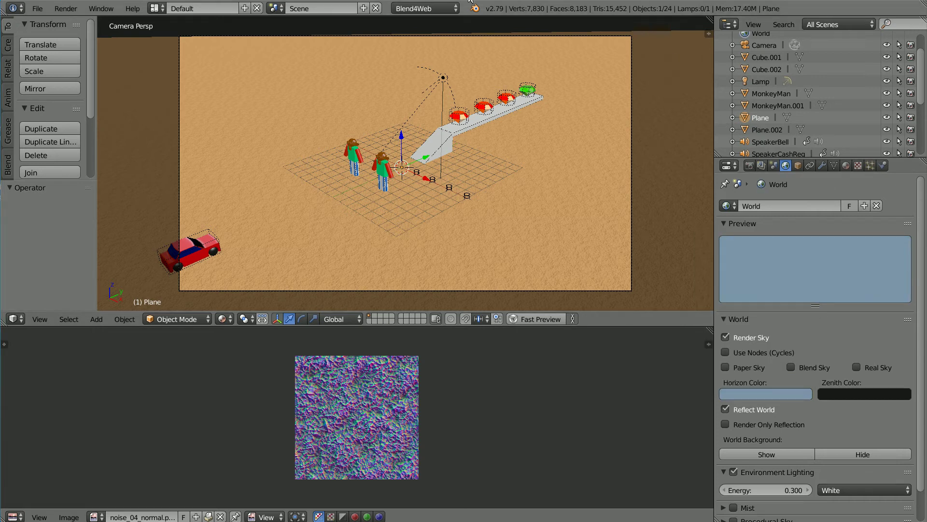
scroll(533, 211, "up", 5)
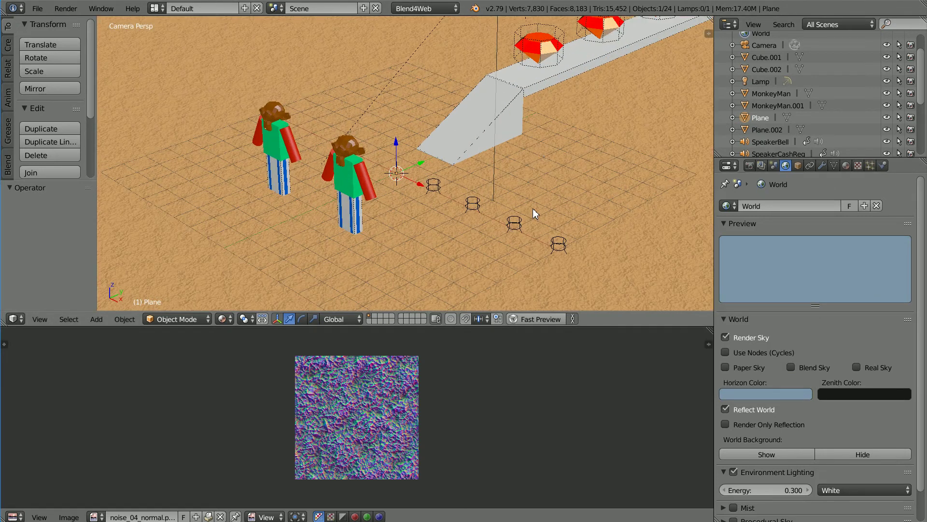
Give the ramp a new material named 'concrete' with specular intensity 0
right_click(518, 136)
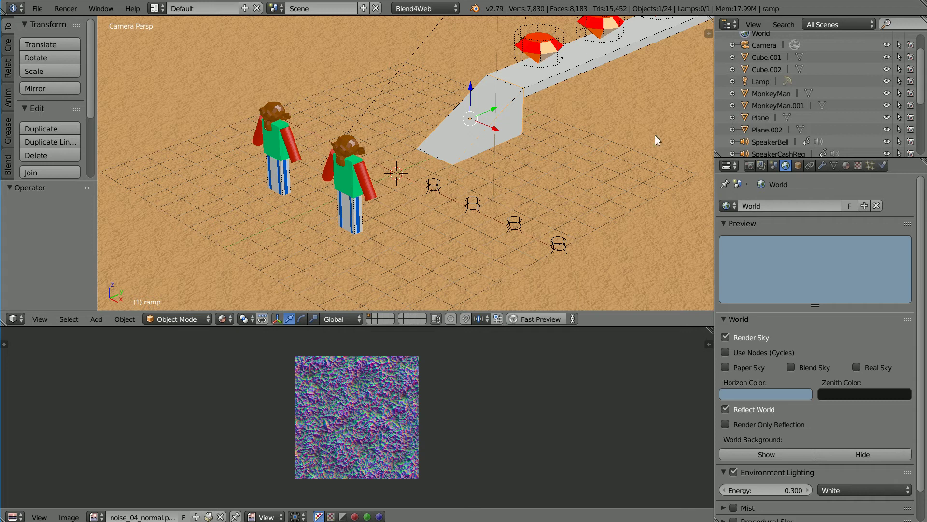
left_click(846, 166)
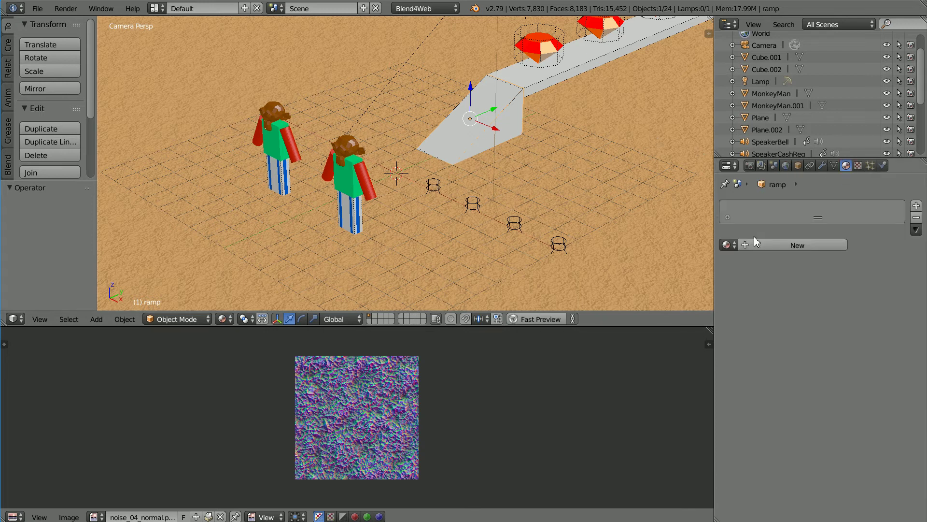
left_click(819, 245)
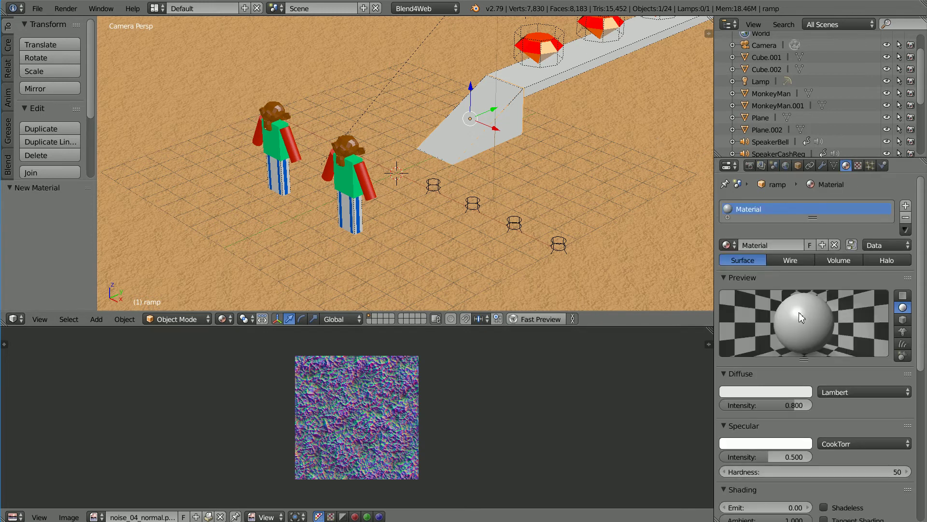
left_click(765, 245)
type("concrete")
key("Return")
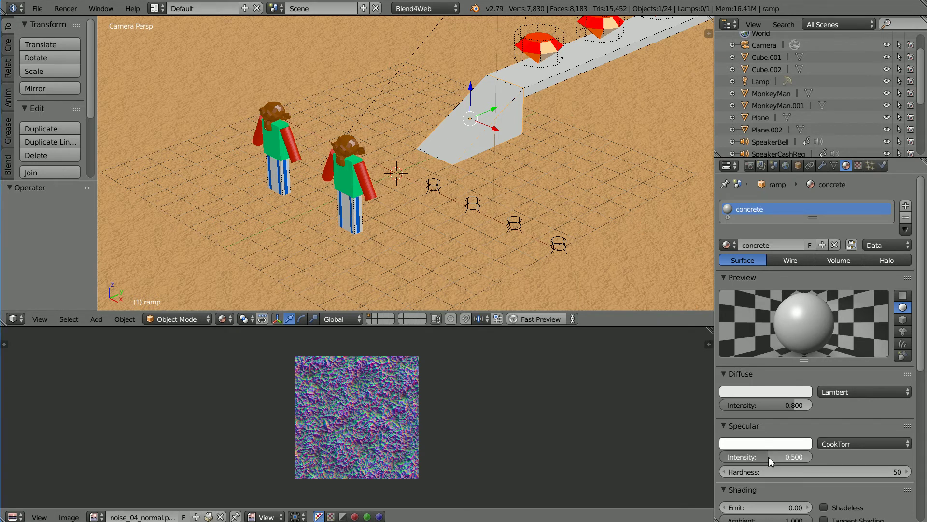
left_click_drag(754, 459, 700, 459)
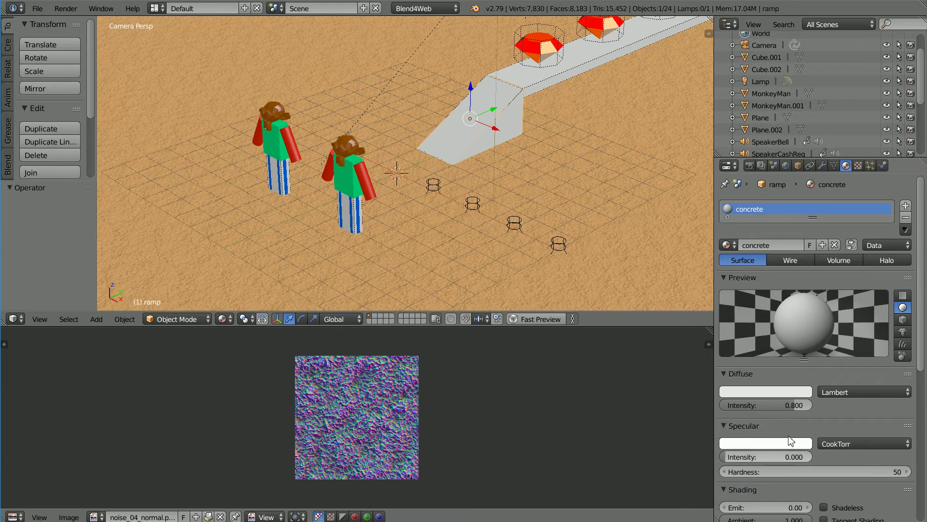
Add a new image texture to the concrete material, previewing Both, and browse for its image
left_click(858, 165)
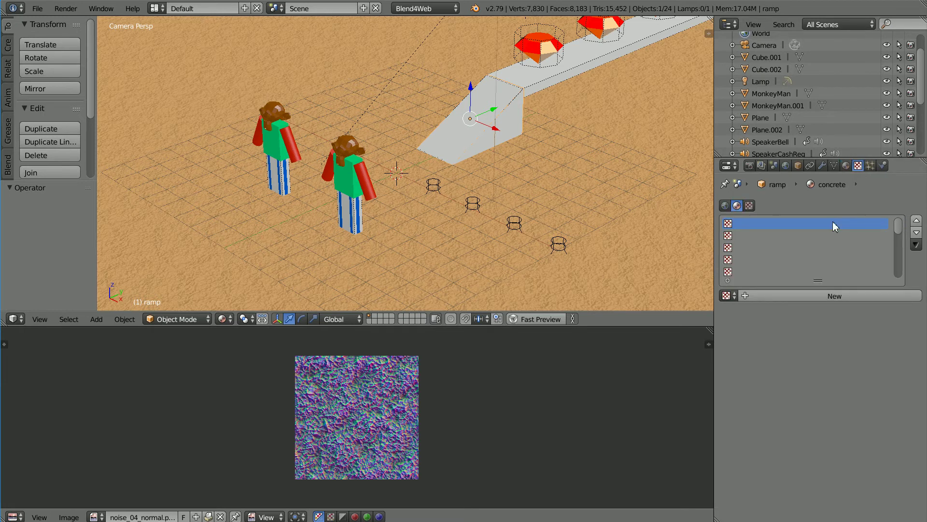
left_click(854, 295)
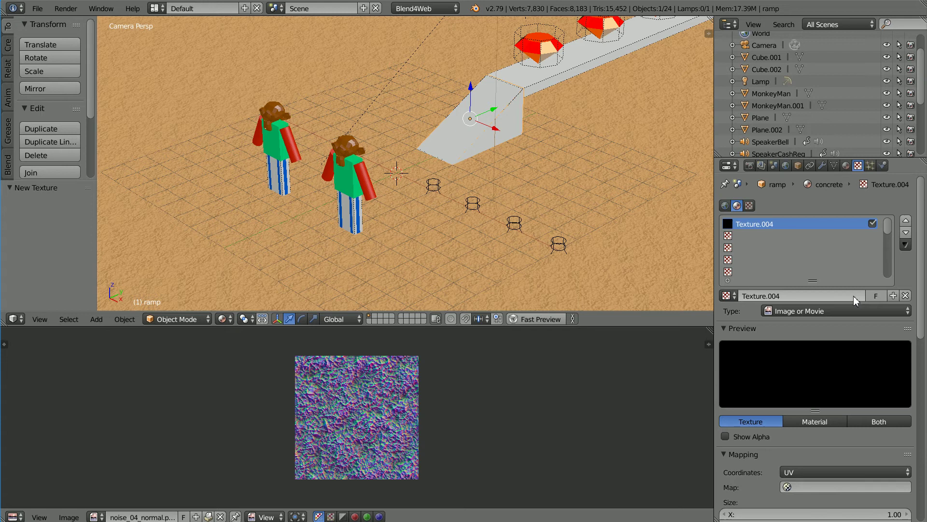
left_click(872, 422)
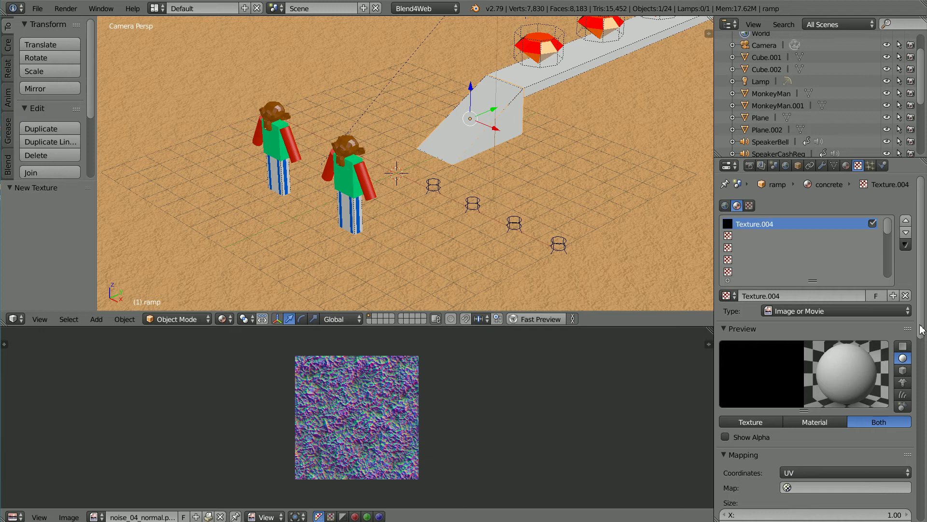
scroll(924, 343, "down", 1)
scroll(924, 343, "down", 18)
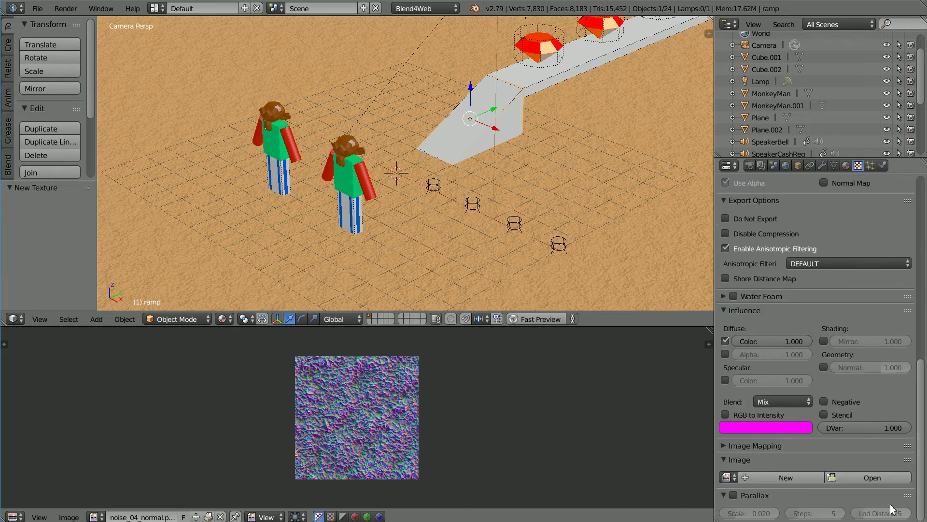
left_click(885, 477)
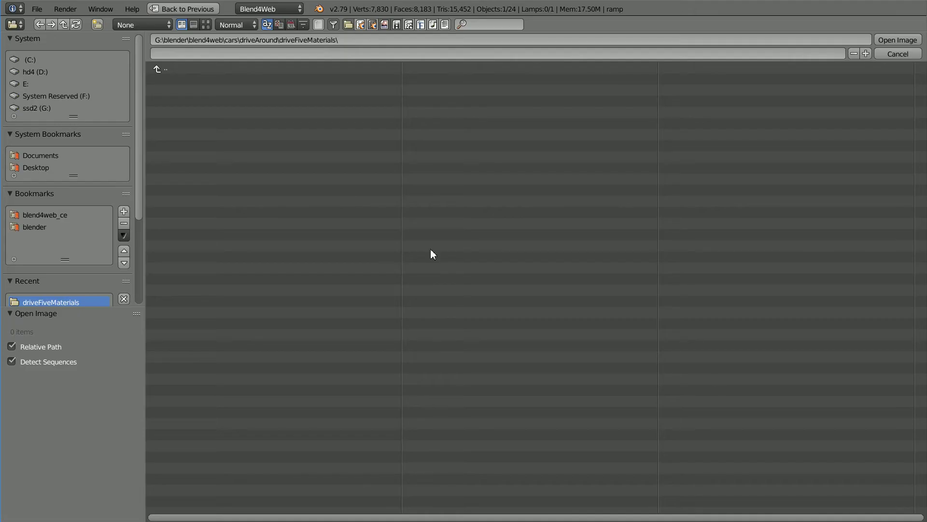
Load gypsum_normal.png from G:\blend4web_ce\deploy\assets\material_library\natural into the texture
left_click(31, 106)
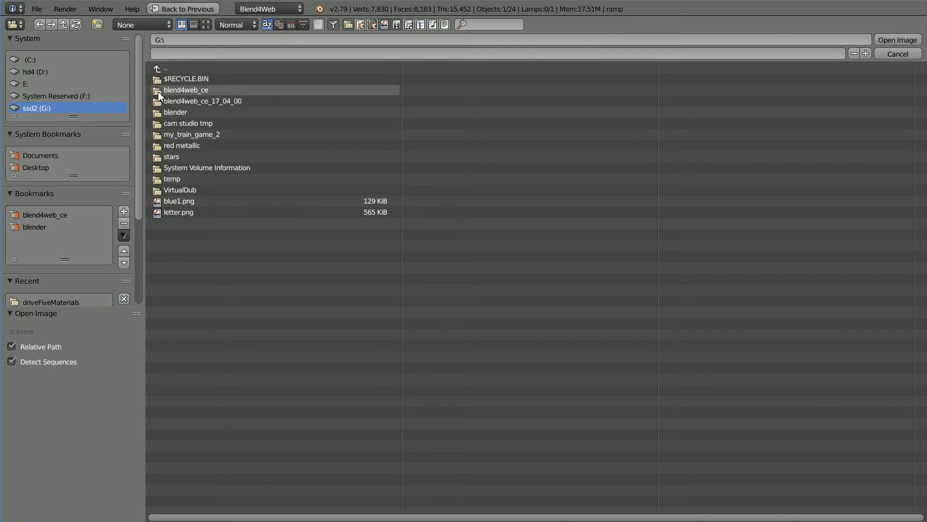
left_click(213, 90)
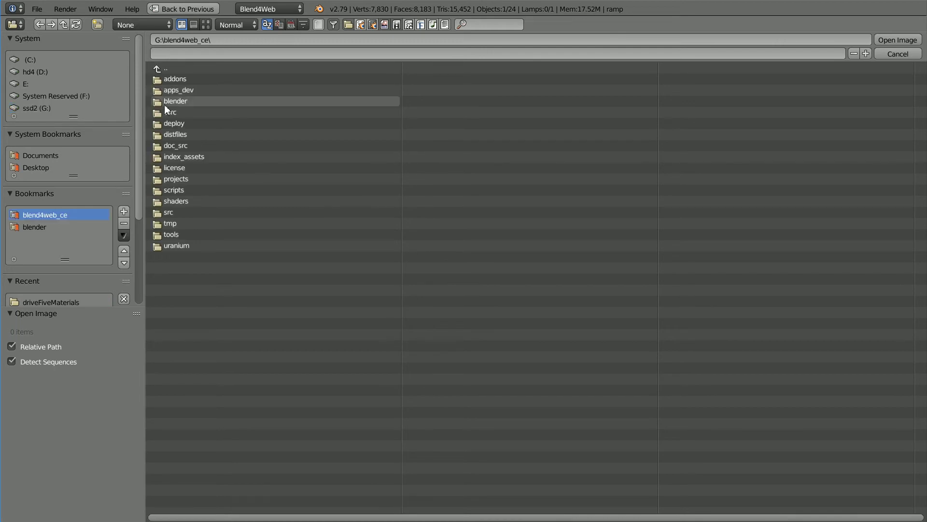
left_click(186, 125)
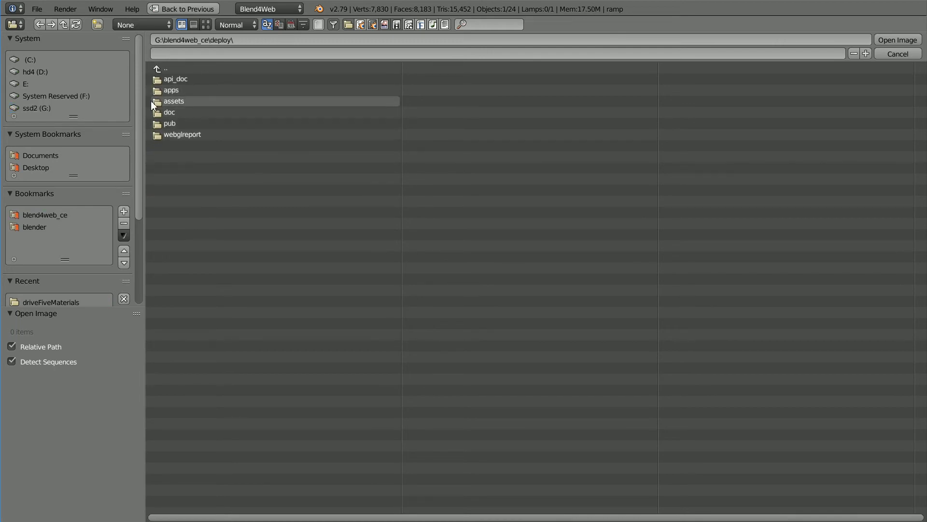
left_click(180, 102)
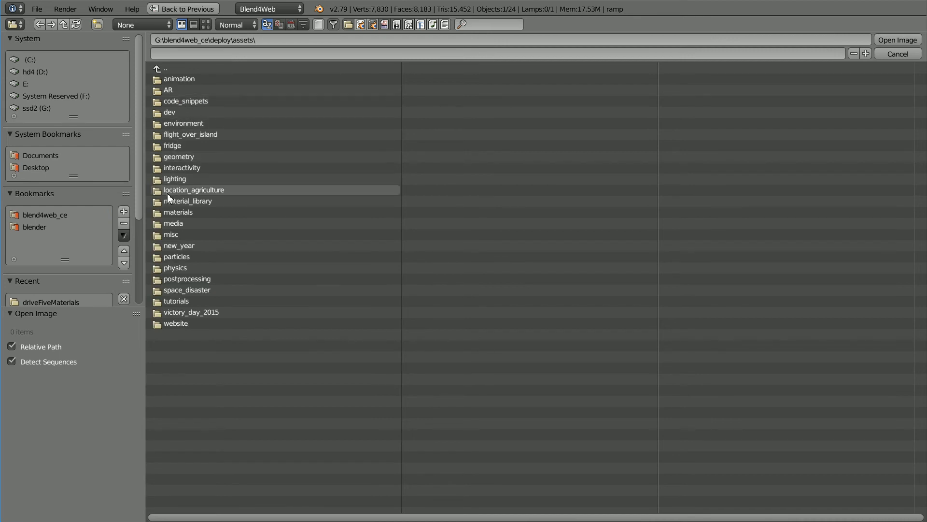
left_click(196, 201)
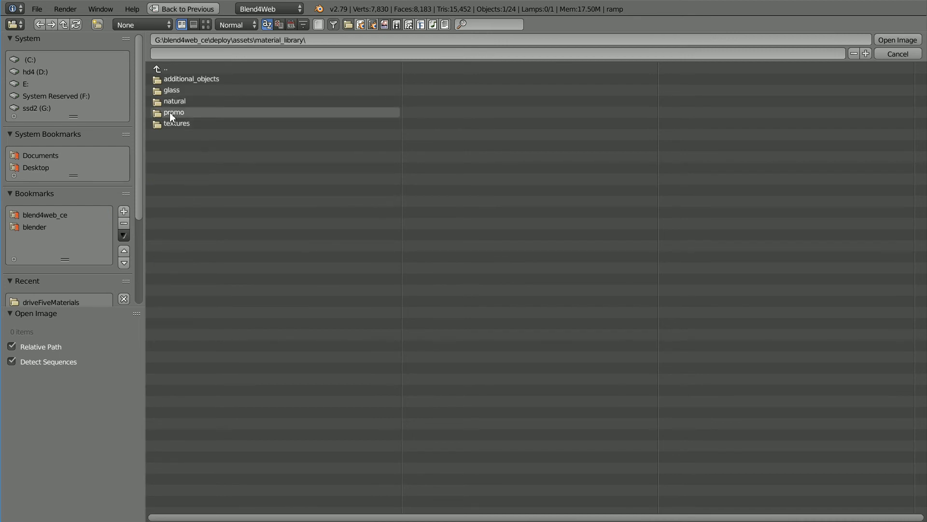
left_click(183, 102)
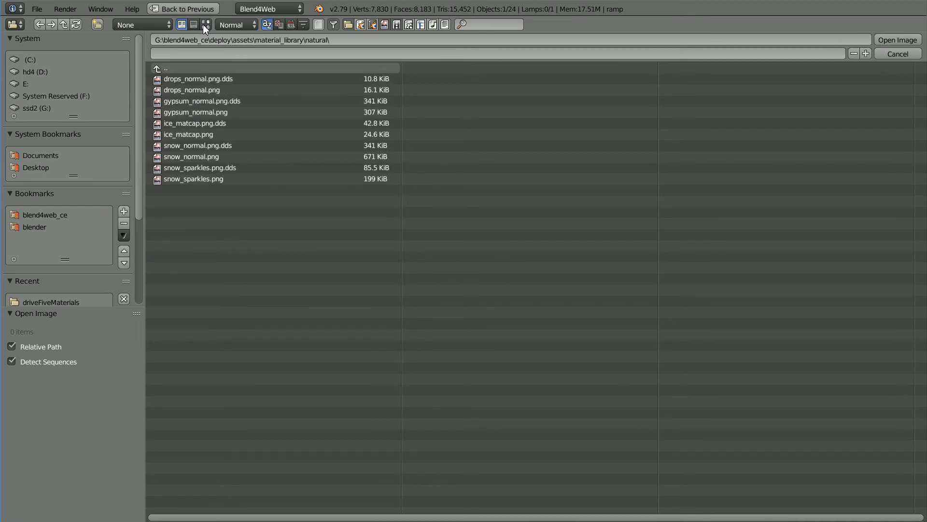
left_click(204, 25)
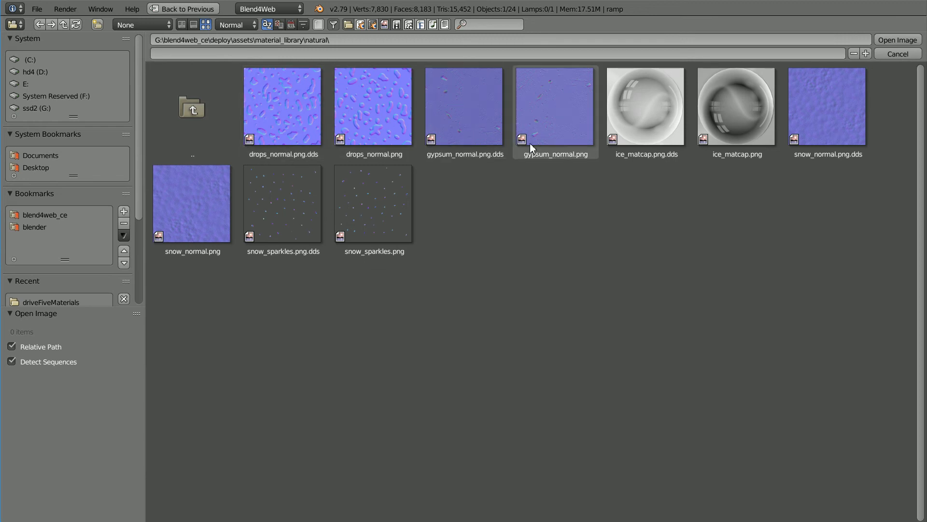
left_click(566, 114)
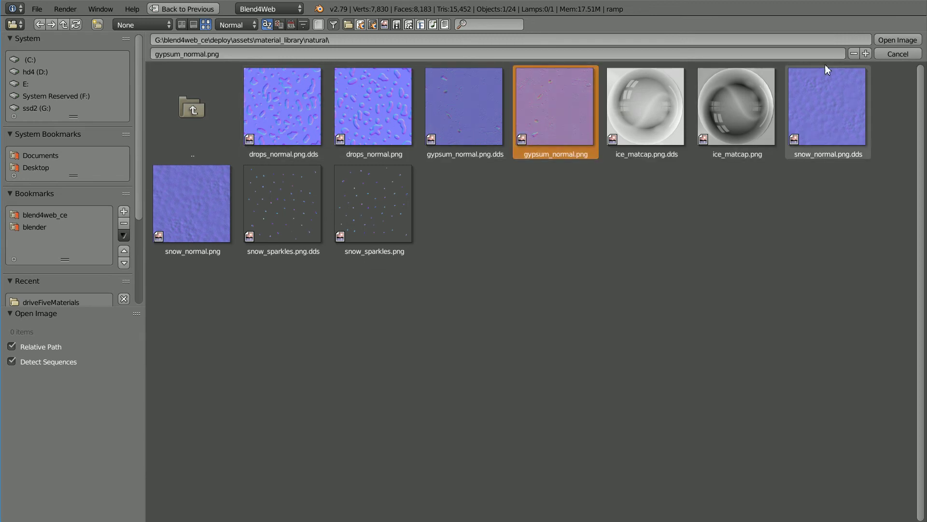
left_click(917, 42)
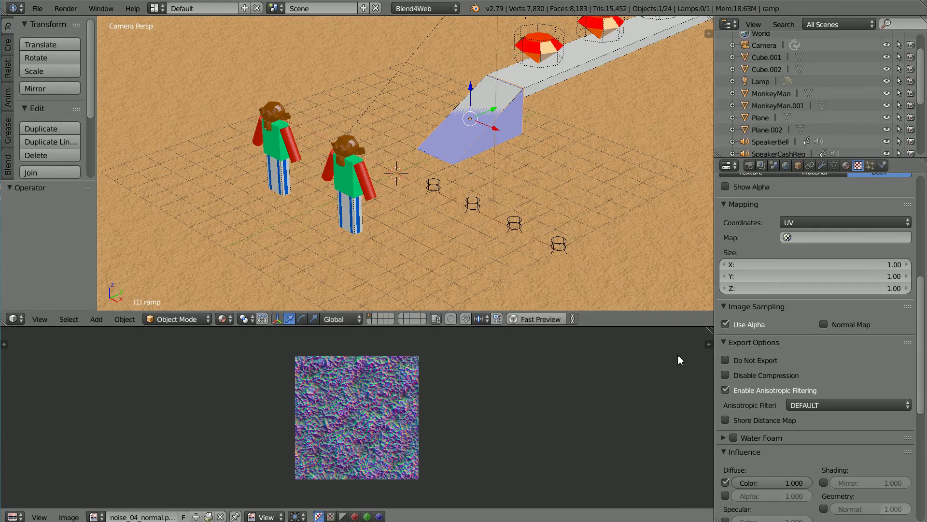
Make the texture influence Geometry Normal as a Normal Map, with Diffuse Color off
left_click(725, 482)
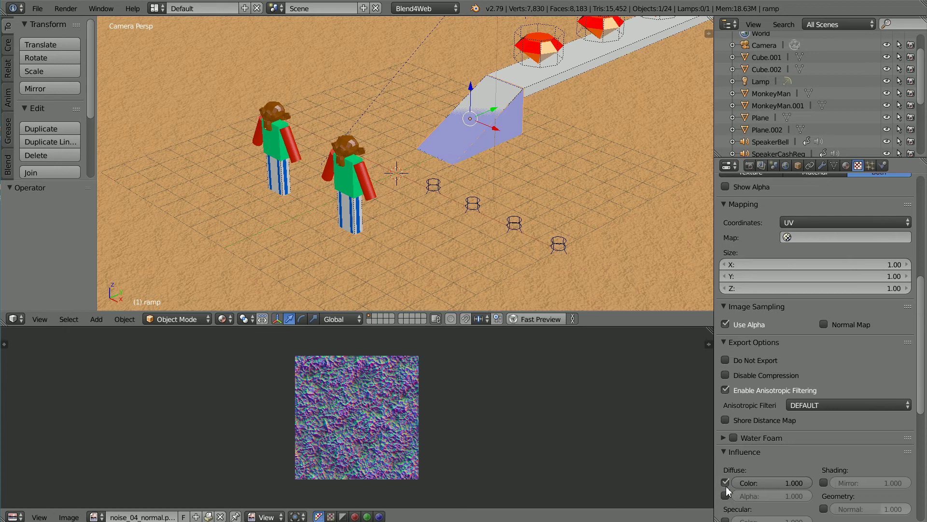
left_click(823, 508)
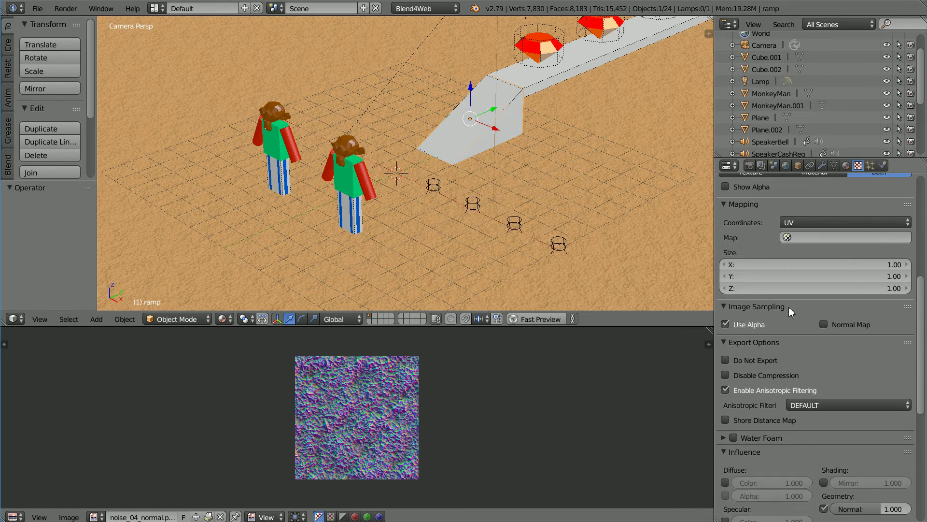
left_click(824, 324)
left_click(95, 516)
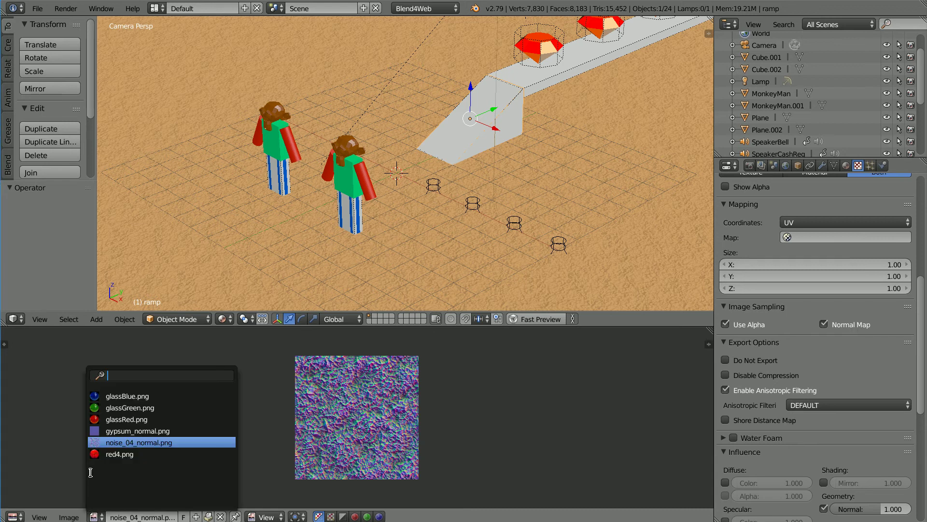
Show gypsum_normal.png in the Image Editor and Smart UV Project the entire ramp mesh
left_click(176, 430)
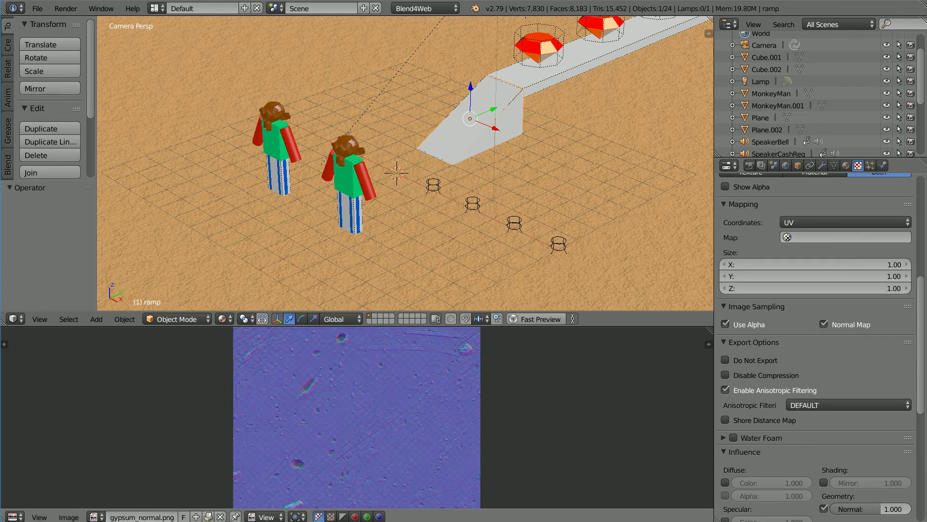
left_click(176, 321)
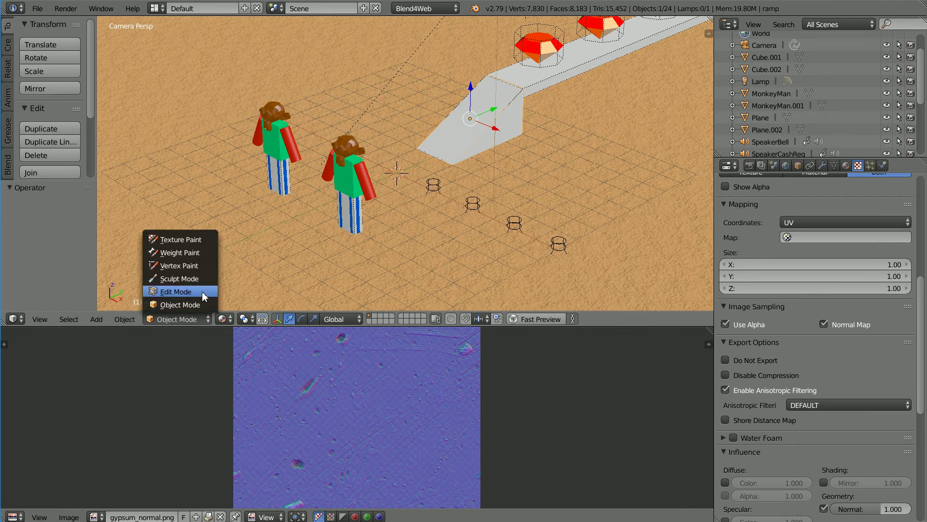
left_click(169, 292)
key("a")
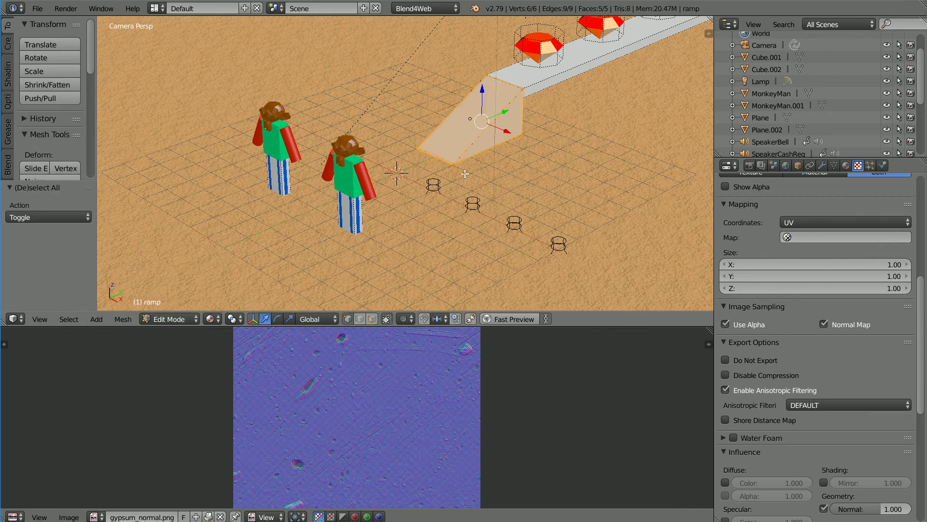
left_click(122, 319)
mouse_move(153, 225)
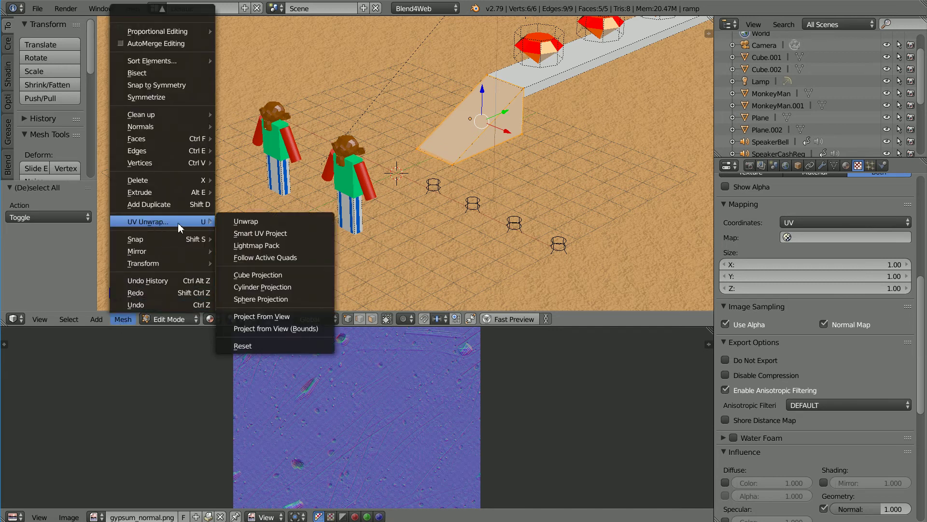
left_click(309, 236)
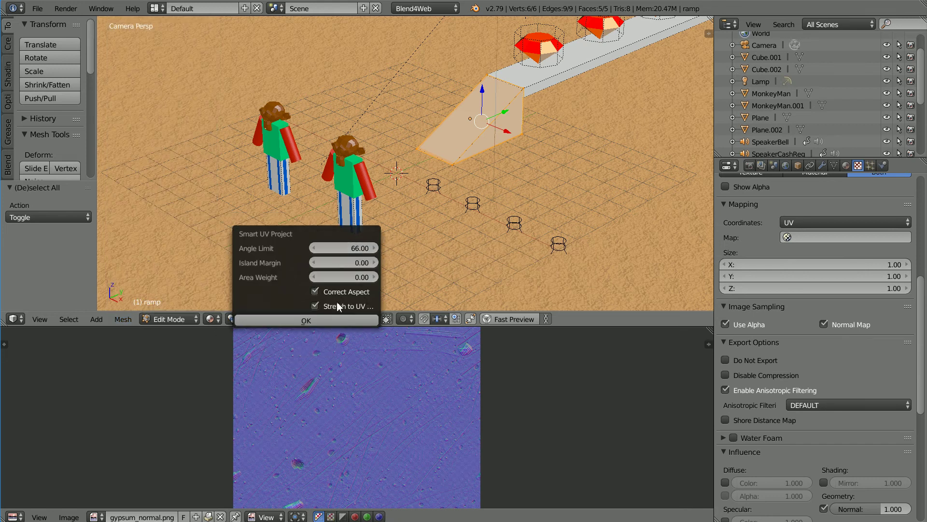
left_click(323, 320)
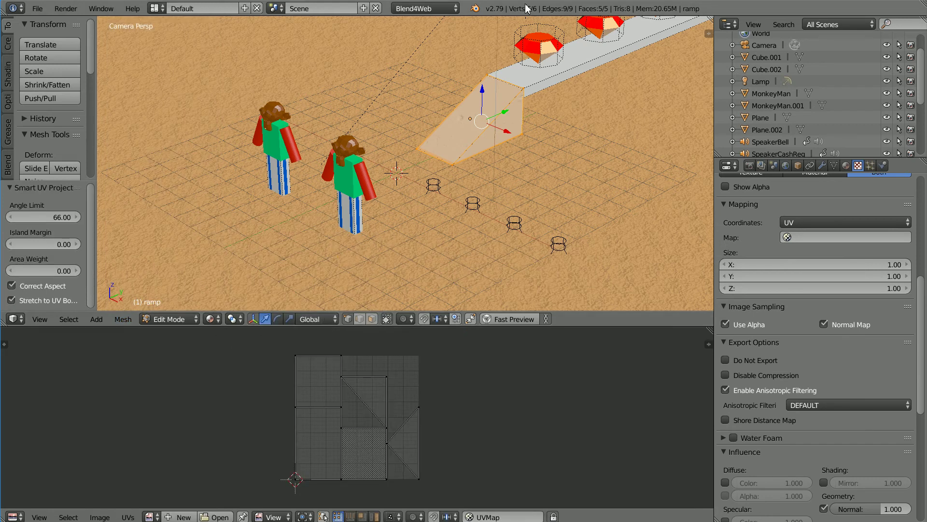
key("Tab")
key("Tab")
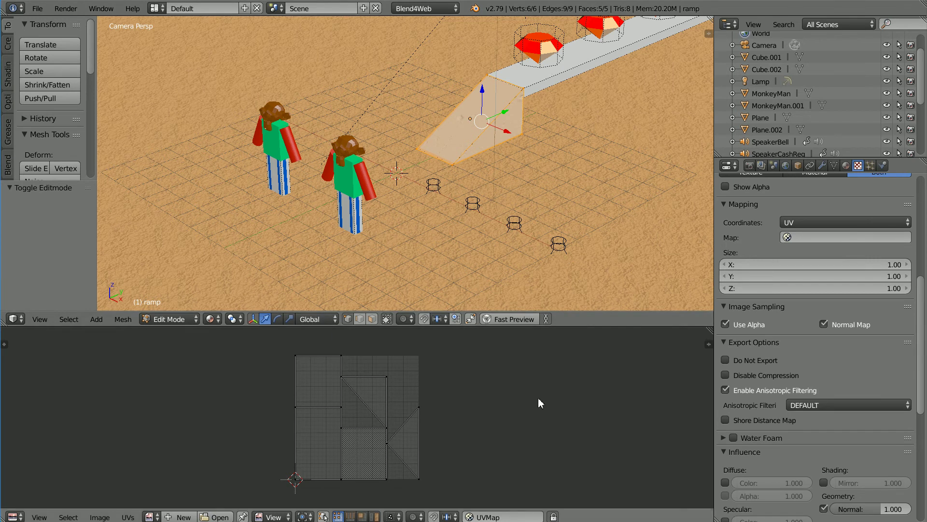
Scale all of the ramp's UV faces up by a factor of 8
key("a")
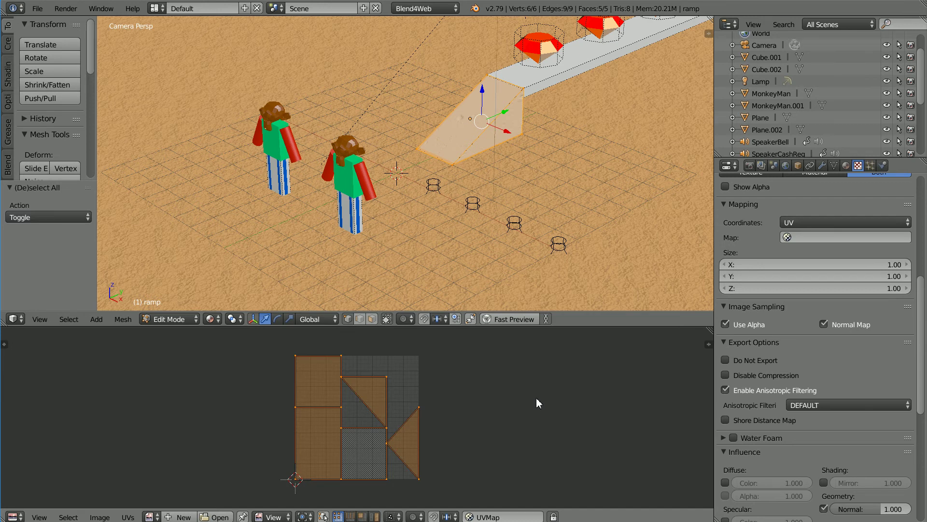
key("s")
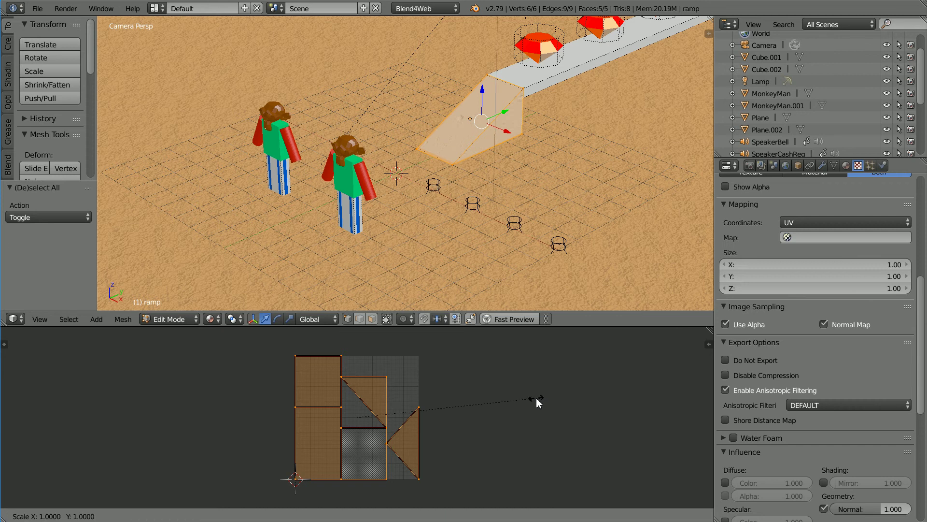
type("8")
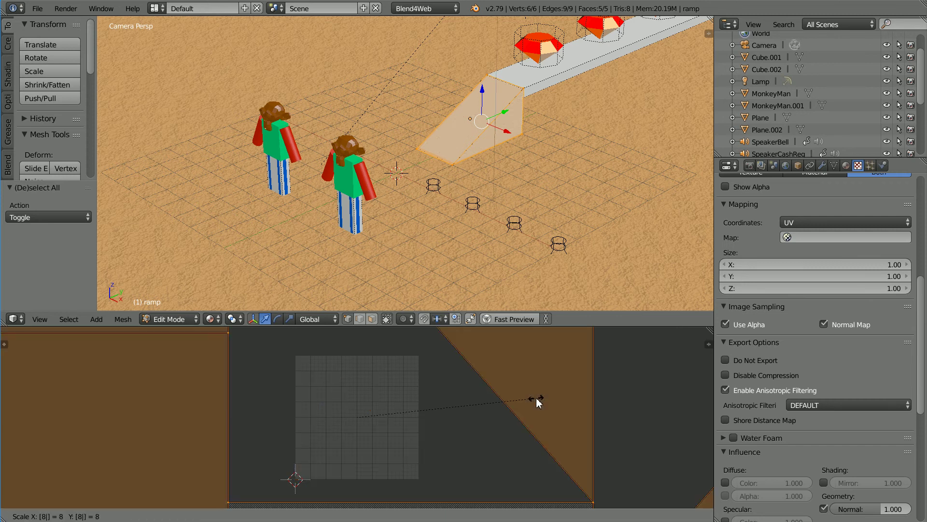
key("Return")
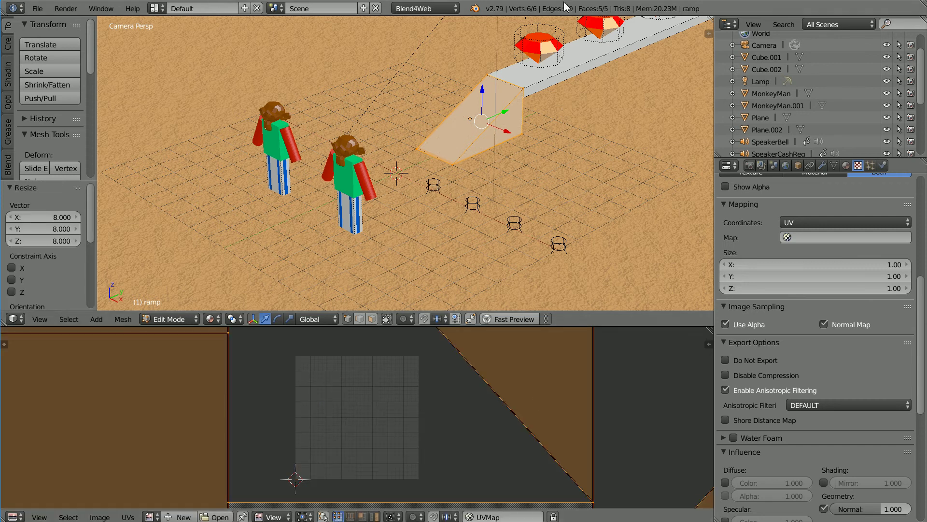
left_click(173, 318)
Return to Object Mode and assign the existing 'concrete' material to the platform
left_click(172, 305)
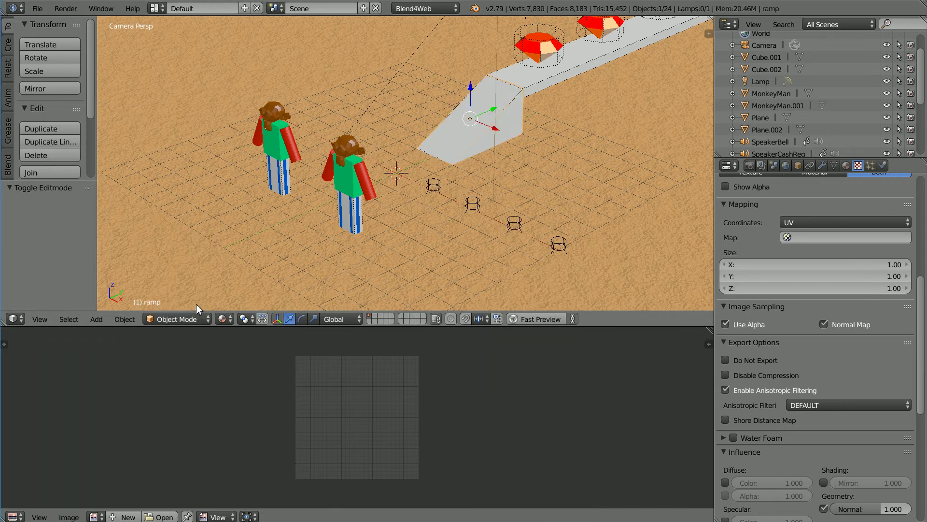
right_click(576, 69)
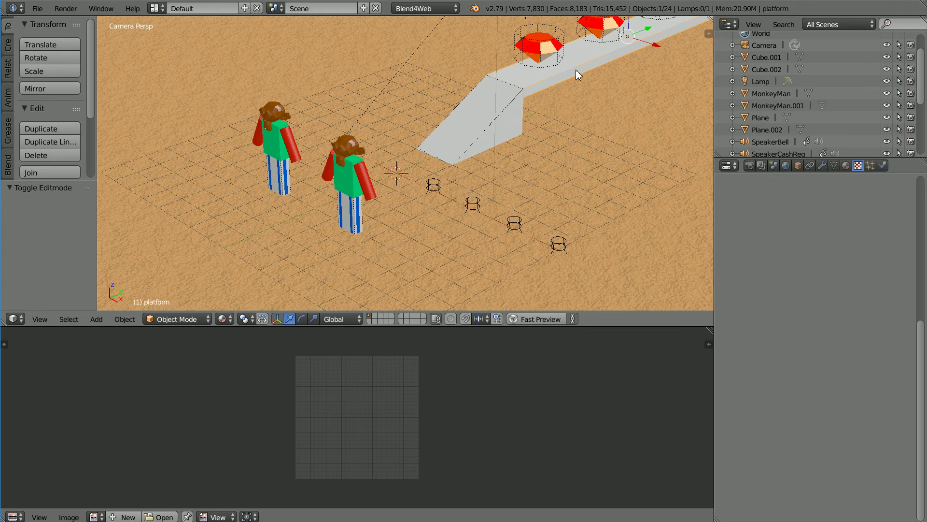
left_click(845, 166)
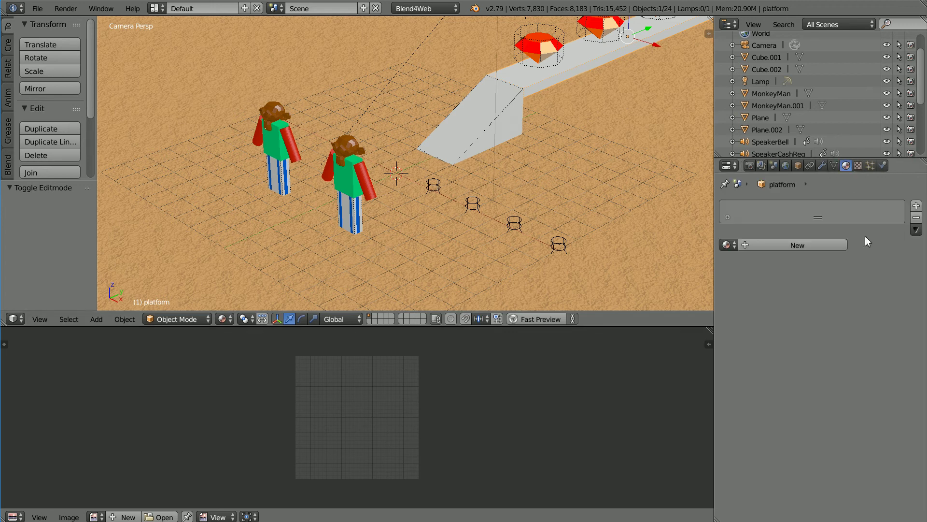
left_click(729, 245)
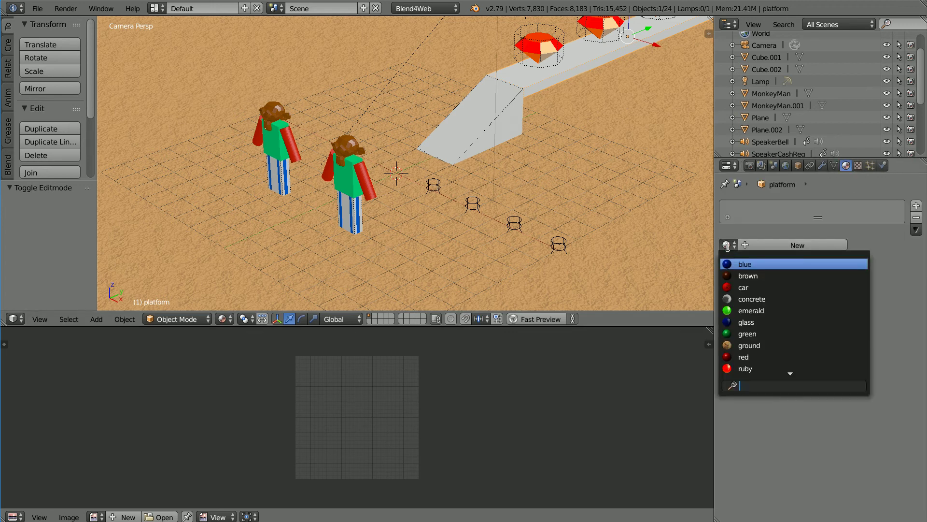
left_click(782, 299)
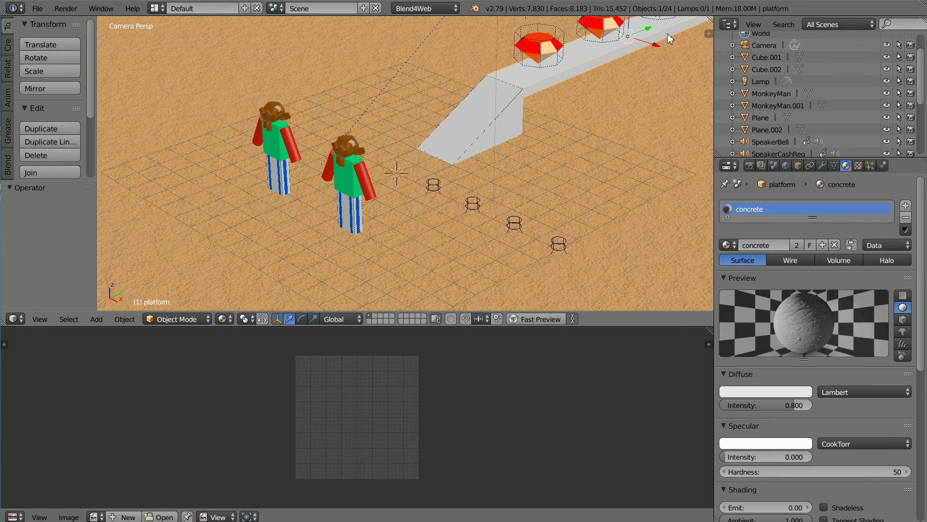
Apply the platform's scale with Object > Apply > Scale
left_click(124, 320)
mouse_move(136, 226)
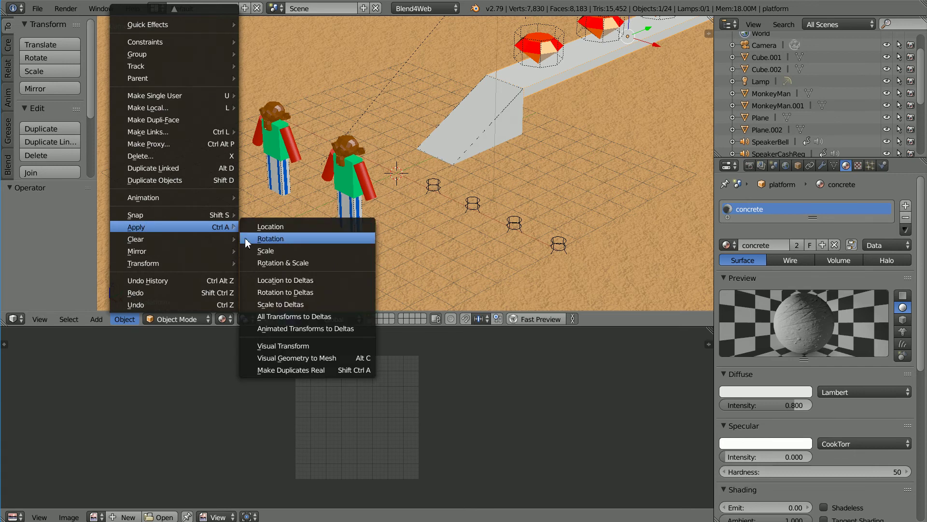
left_click(311, 249)
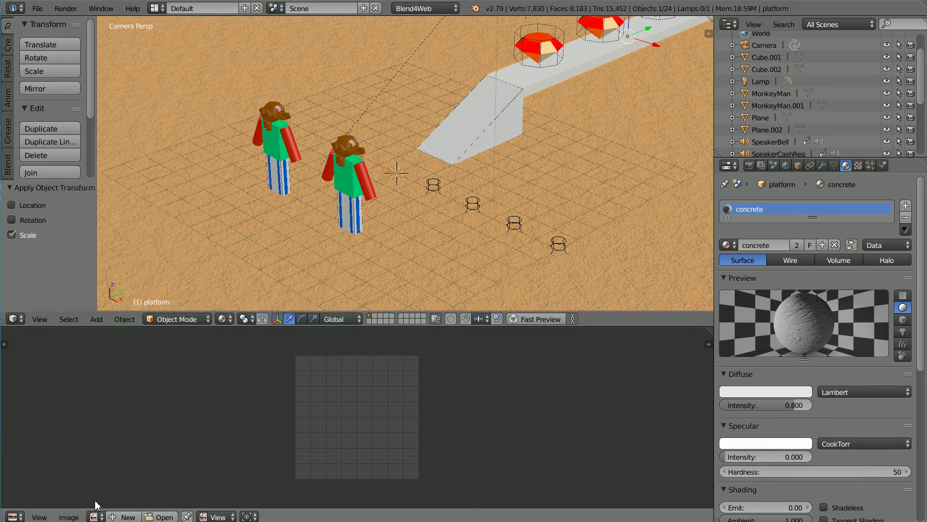
Display gypsum_normal.png and Smart UV Project the platform mesh in Edit Mode
left_click(96, 516)
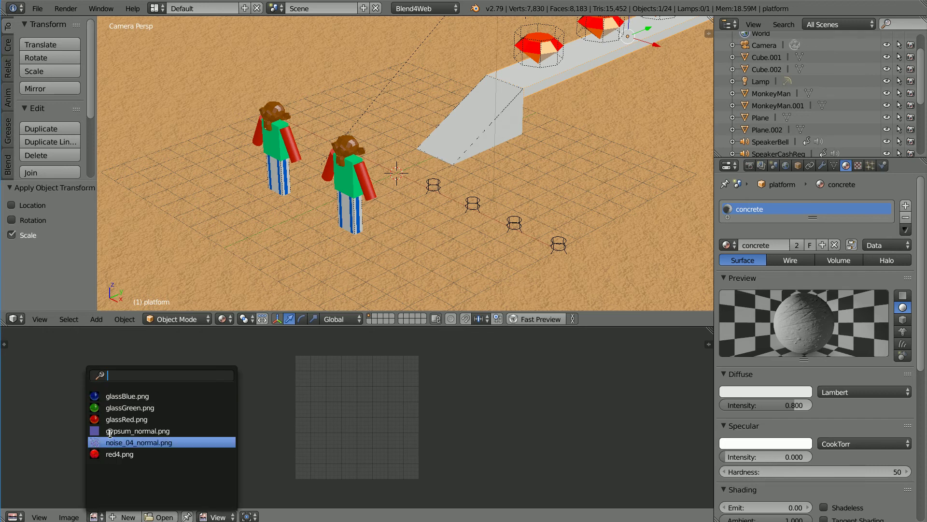
left_click(171, 430)
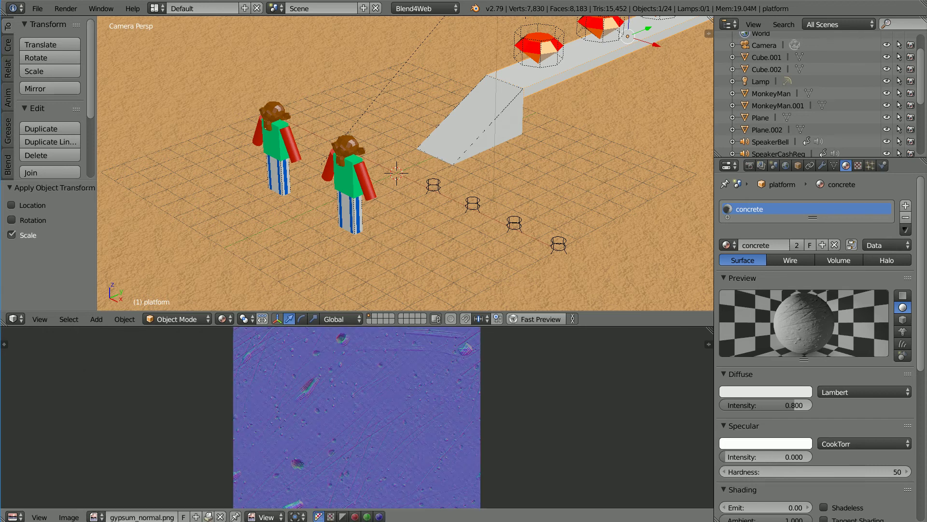
left_click(167, 320)
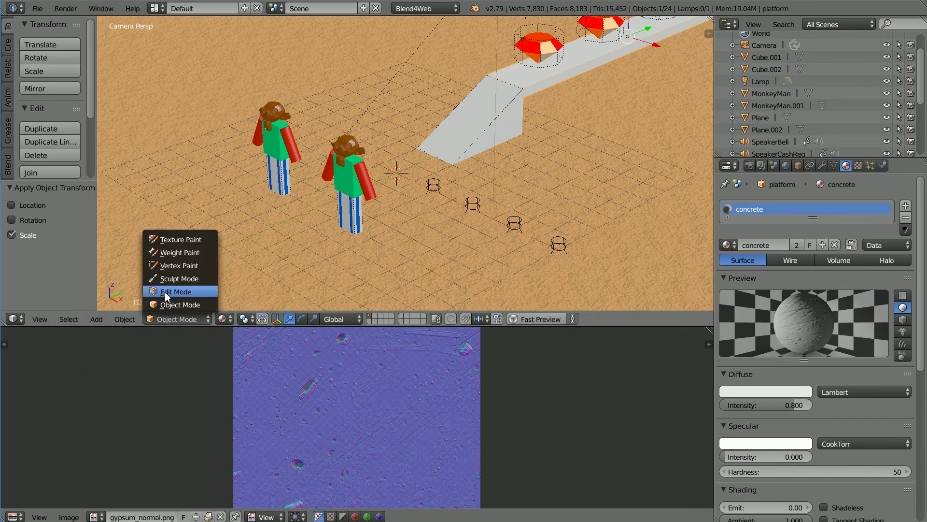
left_click(193, 293)
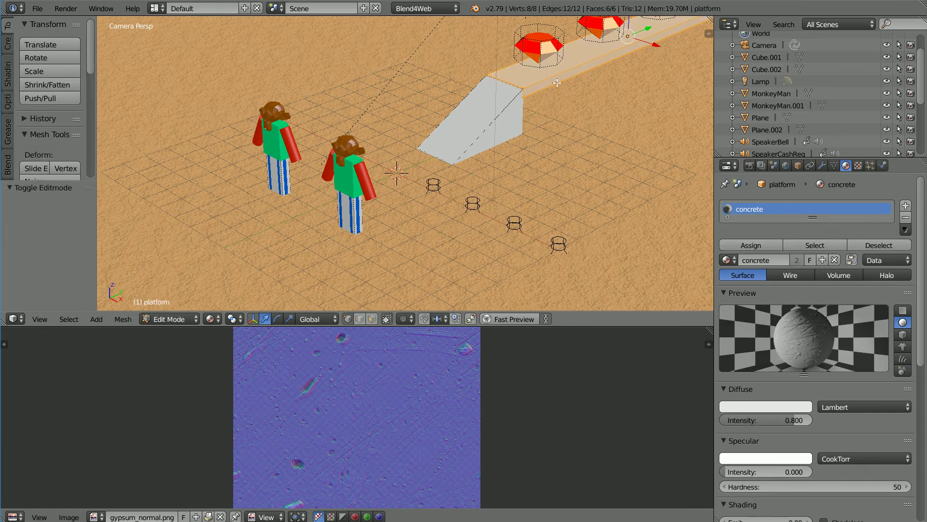
left_click(124, 320)
mouse_move(138, 222)
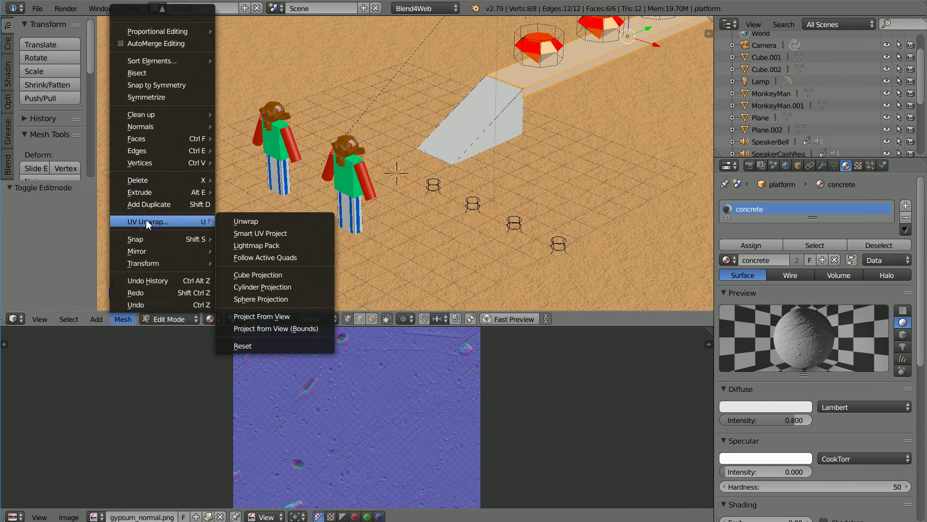
left_click(293, 235)
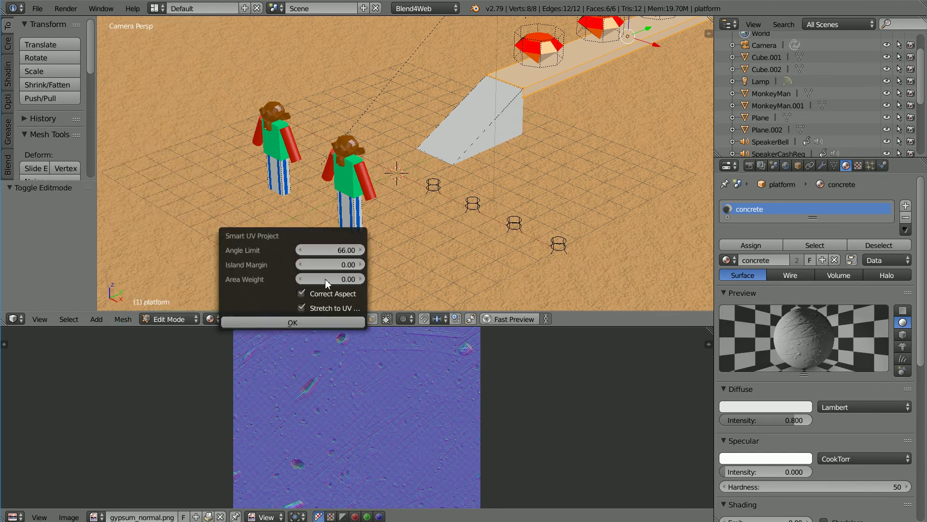
left_click(317, 323)
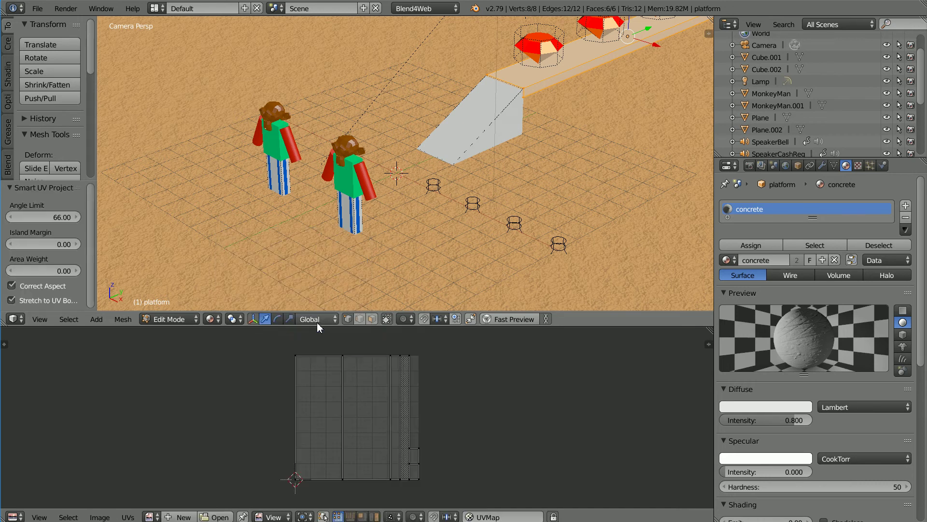
Scale all the platform's UV islands by 8, then return to Object Mode
key("a")
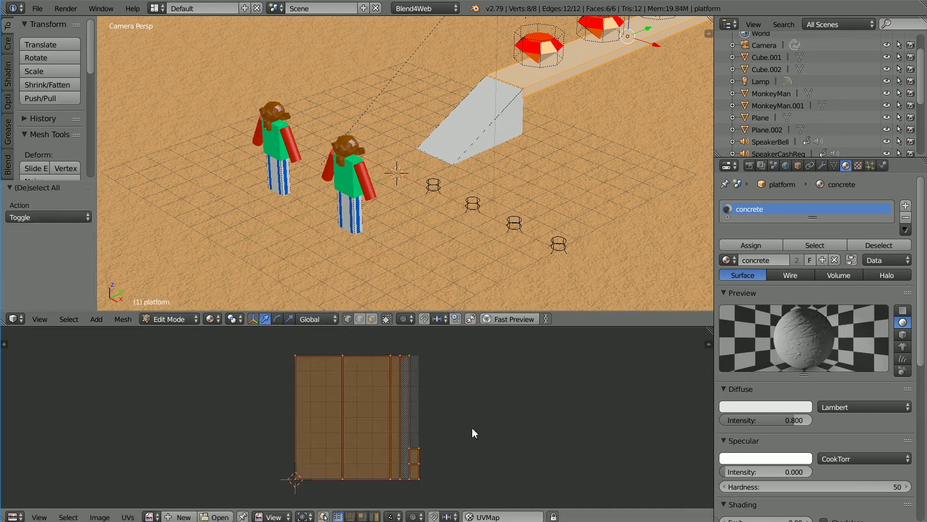
key("s")
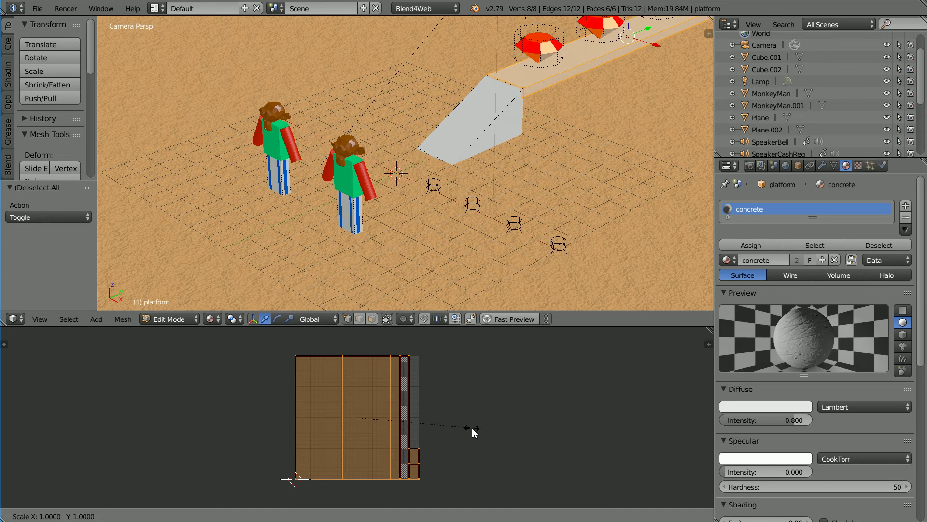
type("8")
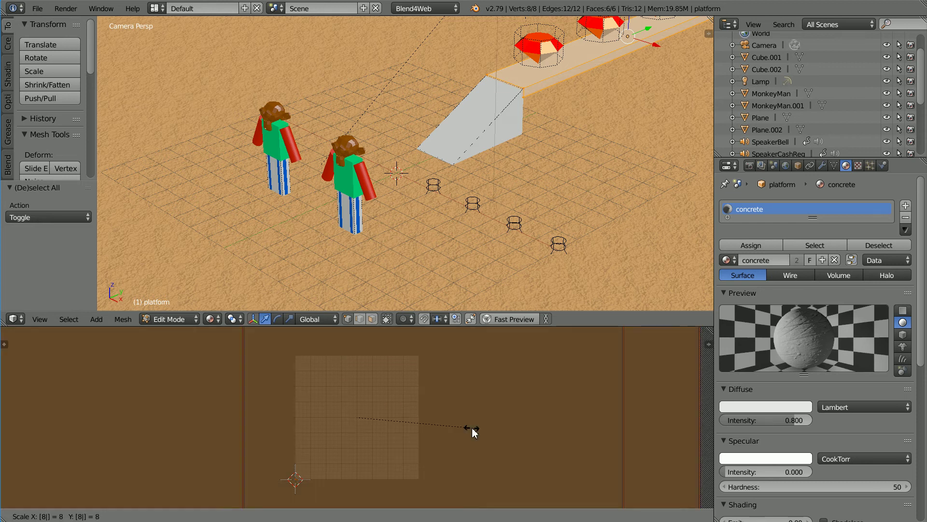
key("Return")
key("Tab")
key("Tab")
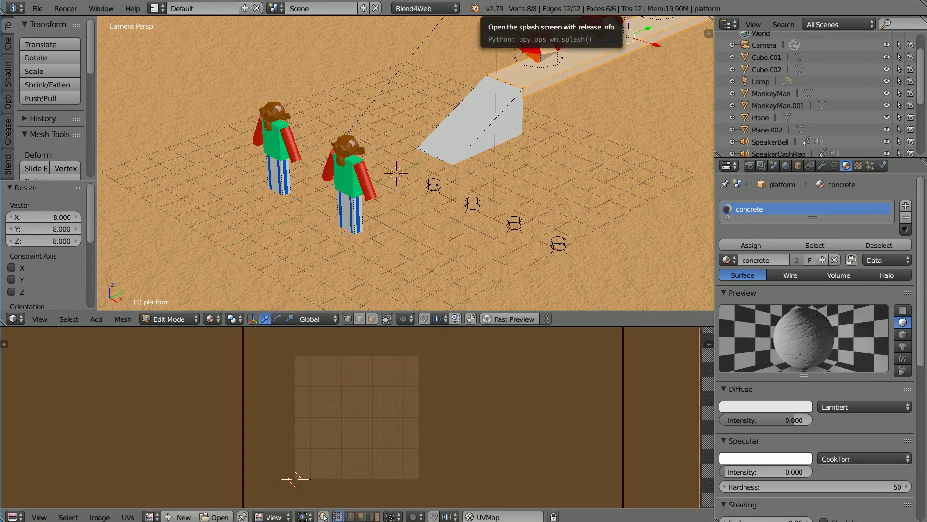
left_click(164, 319)
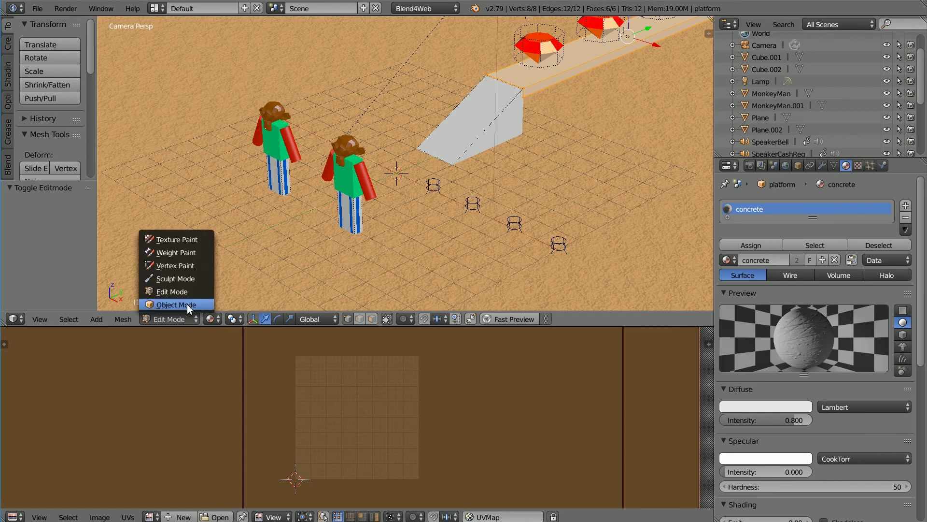
left_click(176, 305)
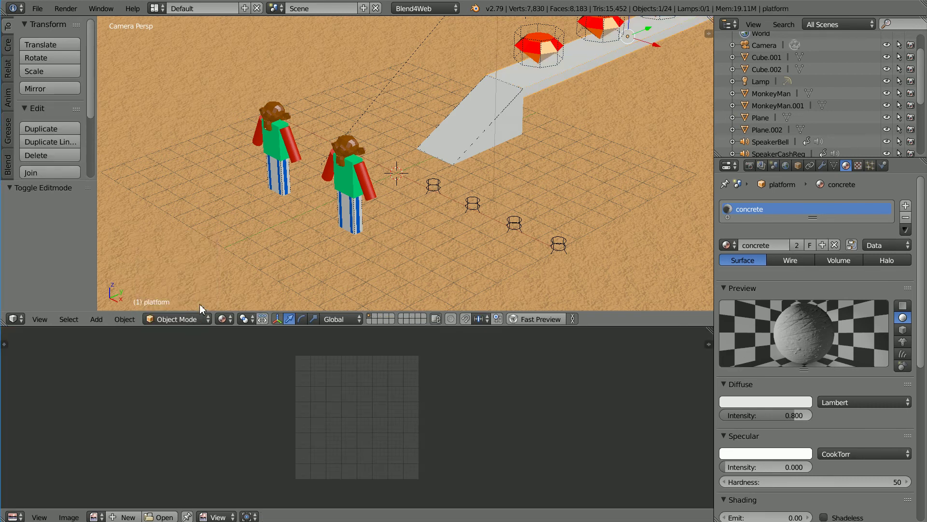
Apply Shade Smooth to MonkeyMan.001 on the left and MonkeyMan on the right
right_click(276, 114)
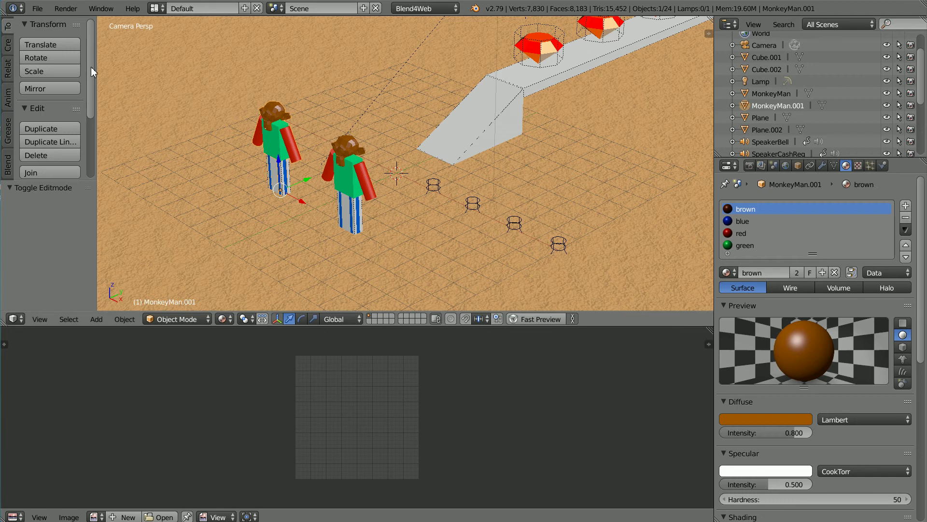
left_click_drag(91, 67, 81, 143)
left_click(30, 123)
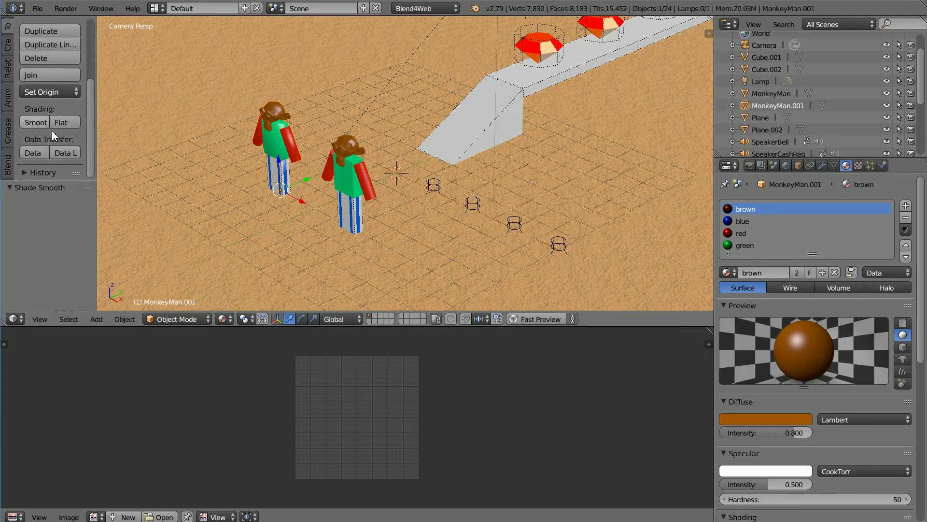
right_click(343, 154)
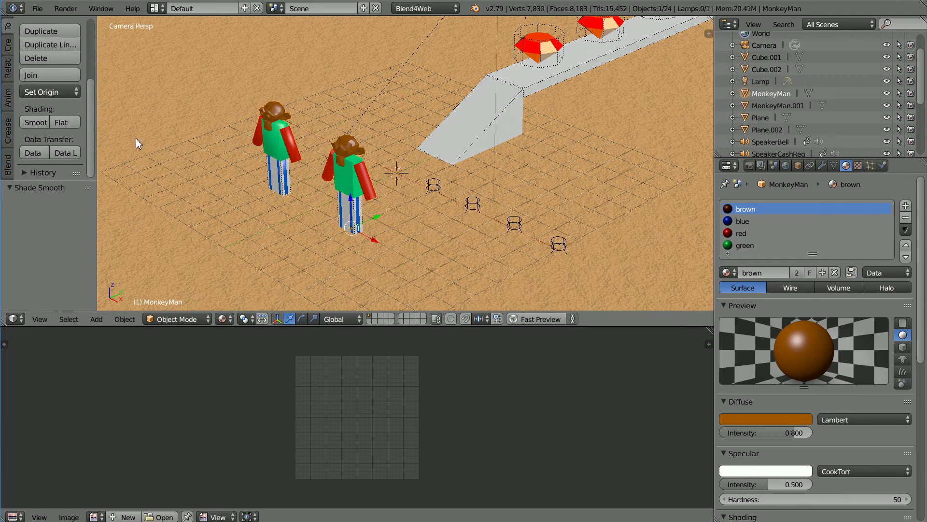
left_click(34, 122)
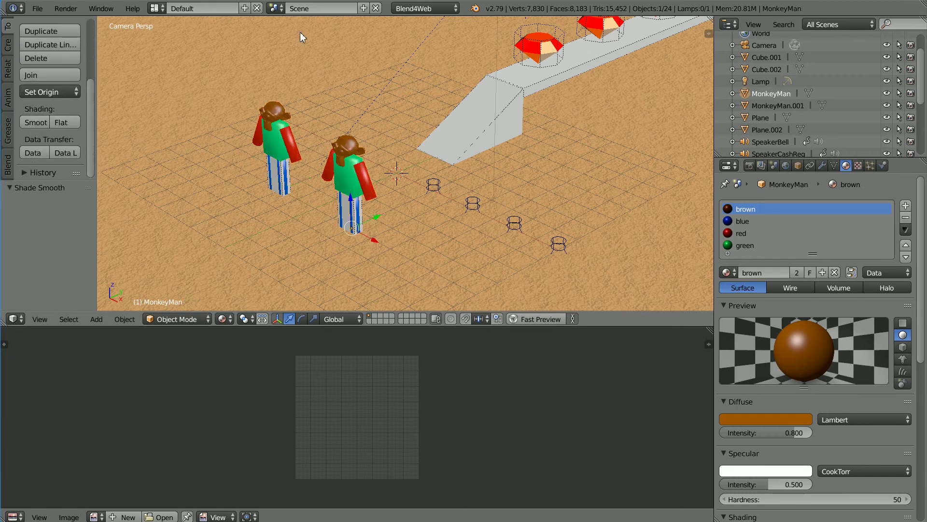
Check MonkeyMan's material slots and switch the blue material's specular shader to WardIso
left_click(734, 221)
left_click(739, 233)
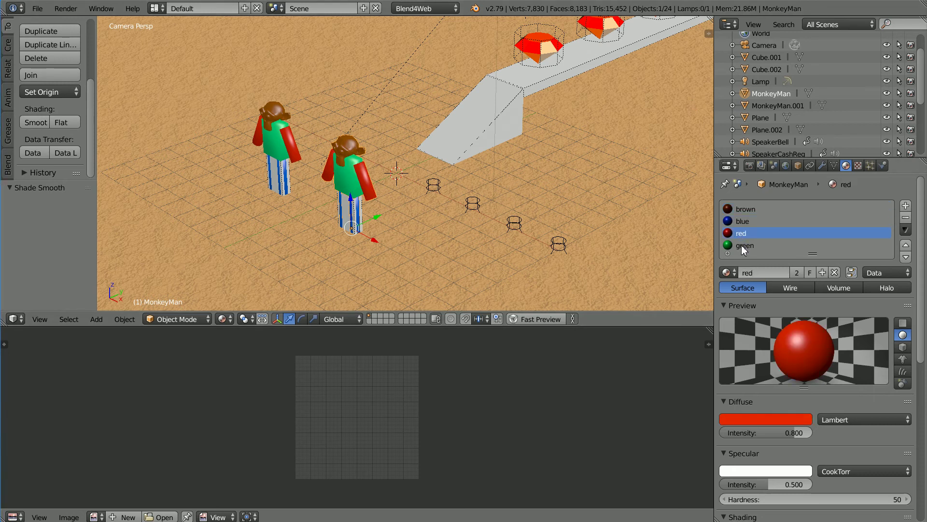
left_click(741, 245)
left_click(744, 209)
left_click(853, 473)
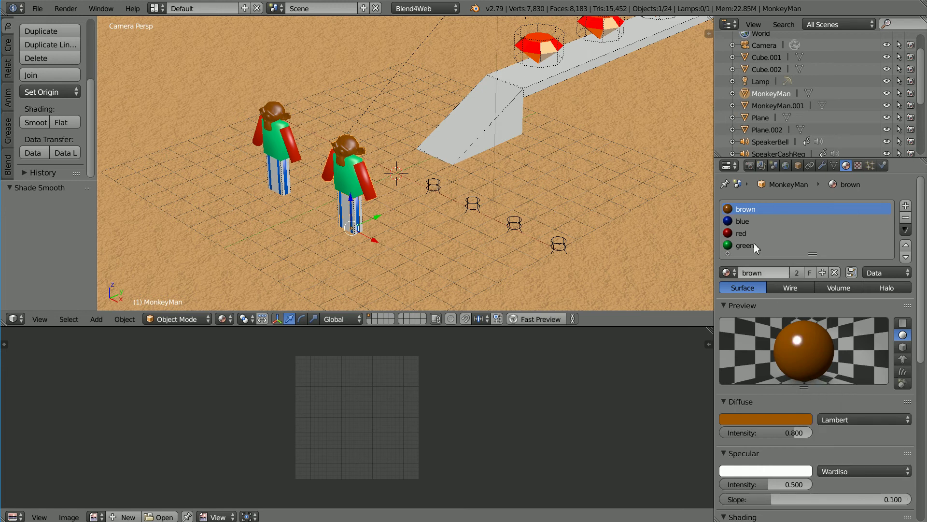
left_click(743, 221)
left_click(851, 470)
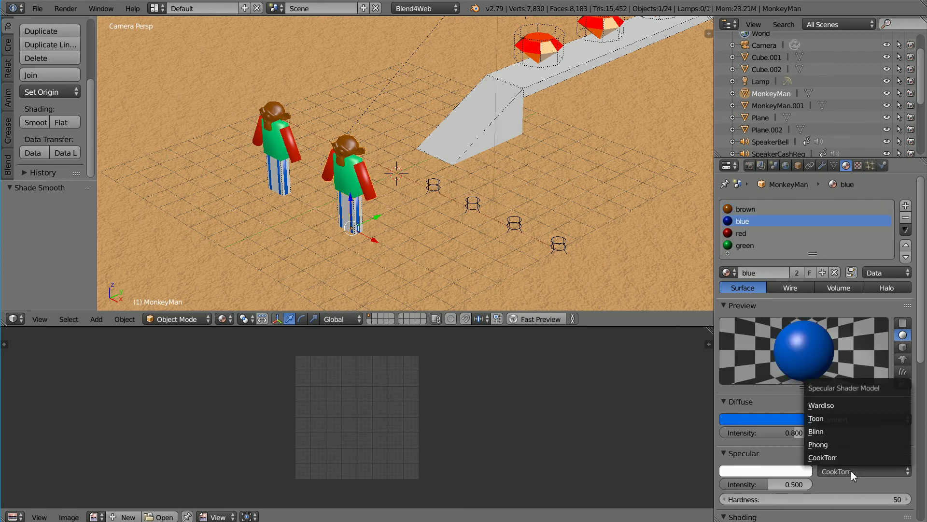
left_click(845, 408)
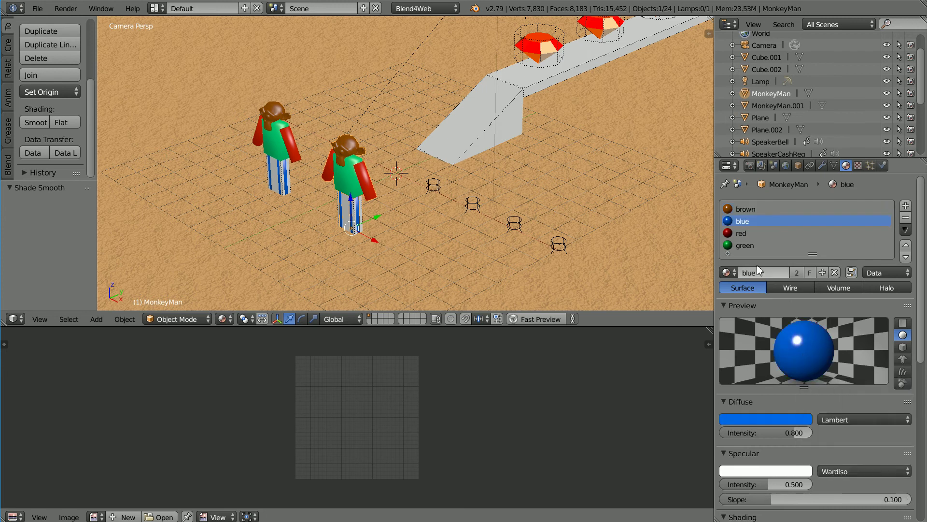
Set the red and green materials to WardIso and launch a quick browser preview
left_click(749, 234)
left_click(853, 469)
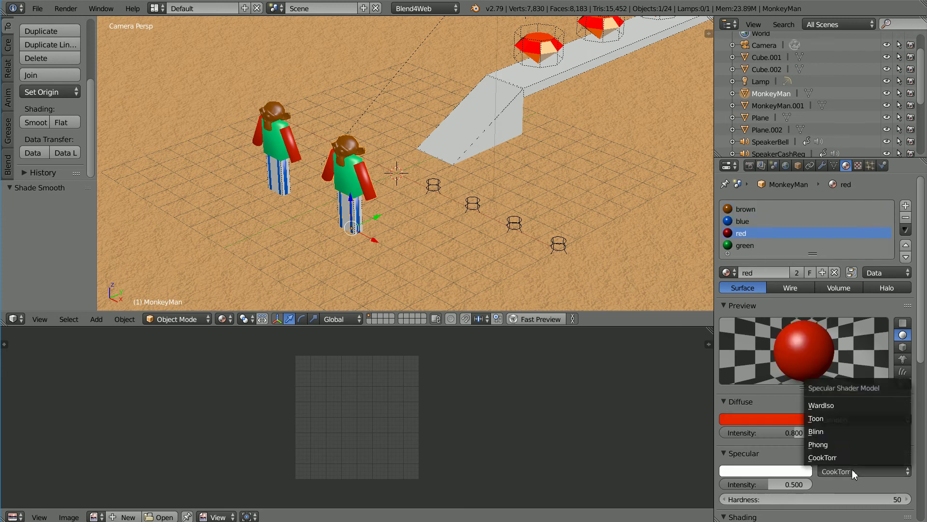
left_click(835, 405)
left_click(754, 247)
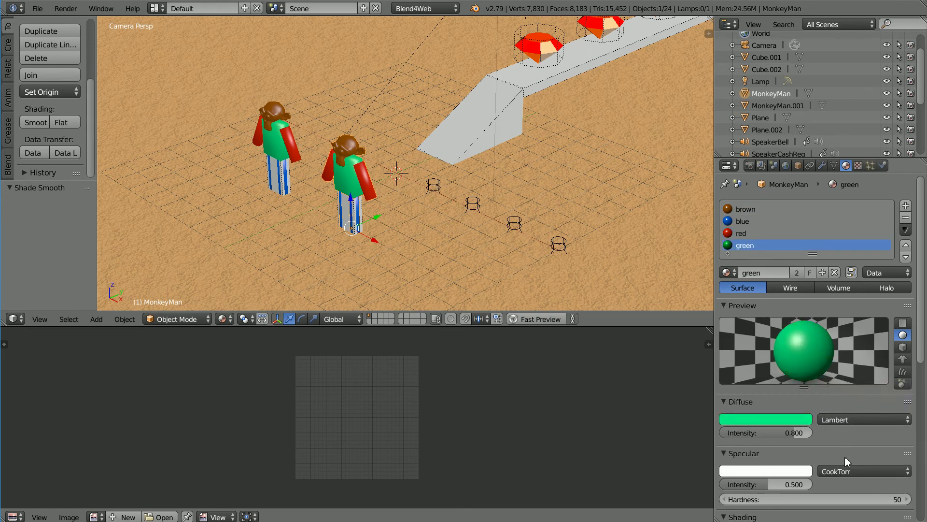
left_click(850, 468)
left_click(848, 404)
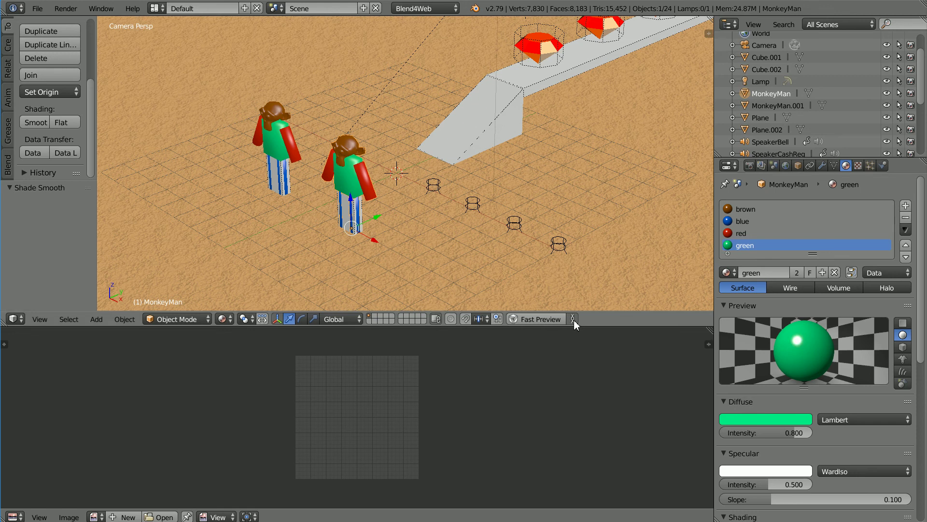
left_click(541, 319)
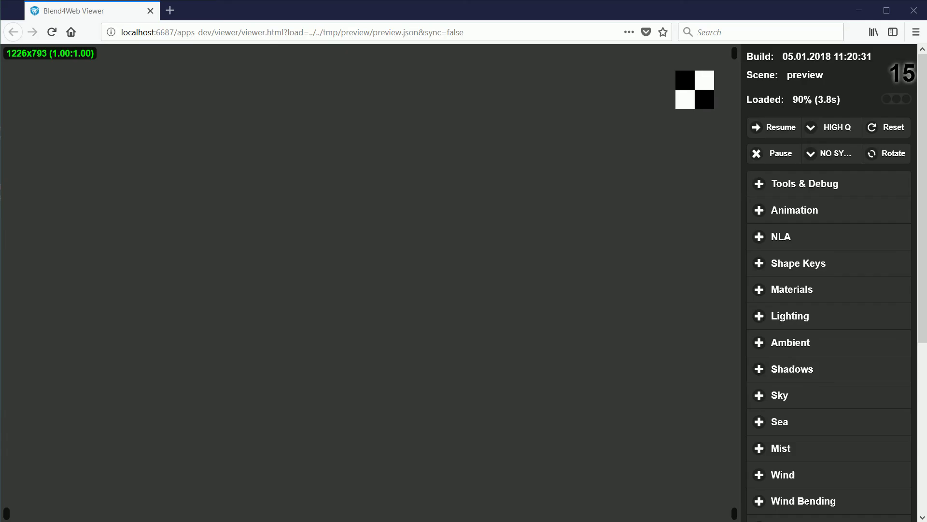
scroll(351, 386, "up", 5)
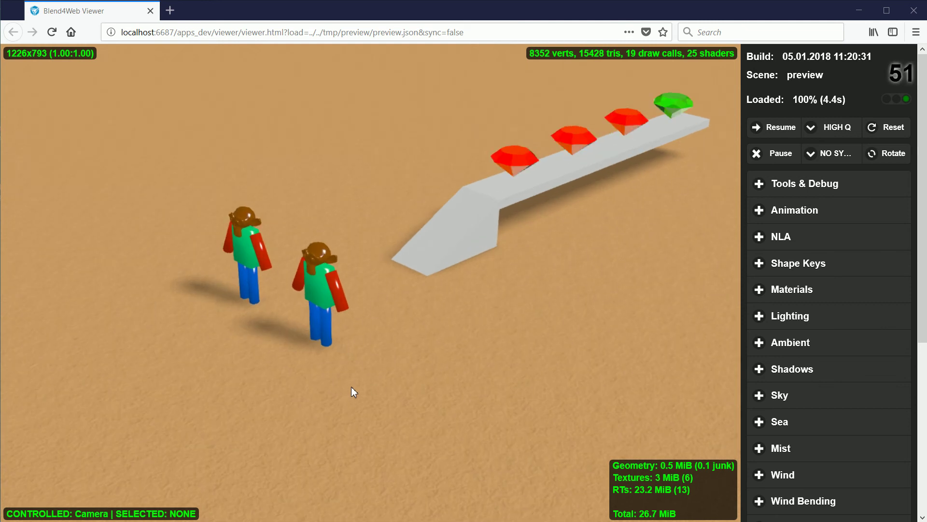
left_click_drag(656, 359, 303, 314)
scroll(302, 314, "up", 4)
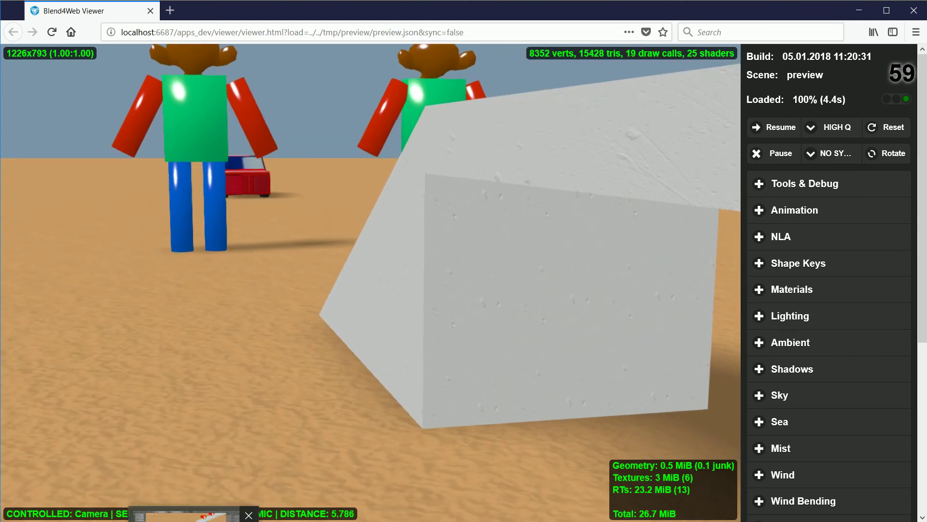
key("alt+Tab")
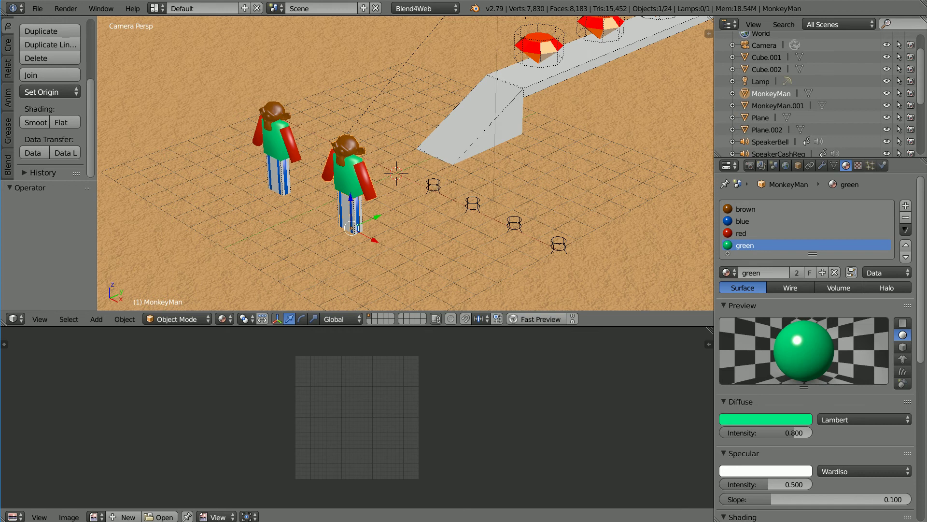
Extrude the ground plane up 1 unit in Edit Mode, then return to Object Mode
right_click(607, 141)
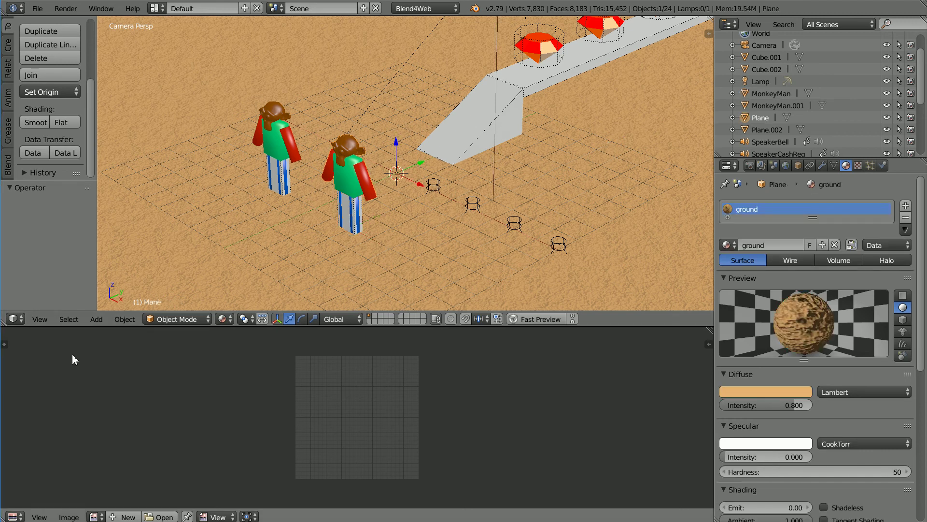
left_click(162, 320)
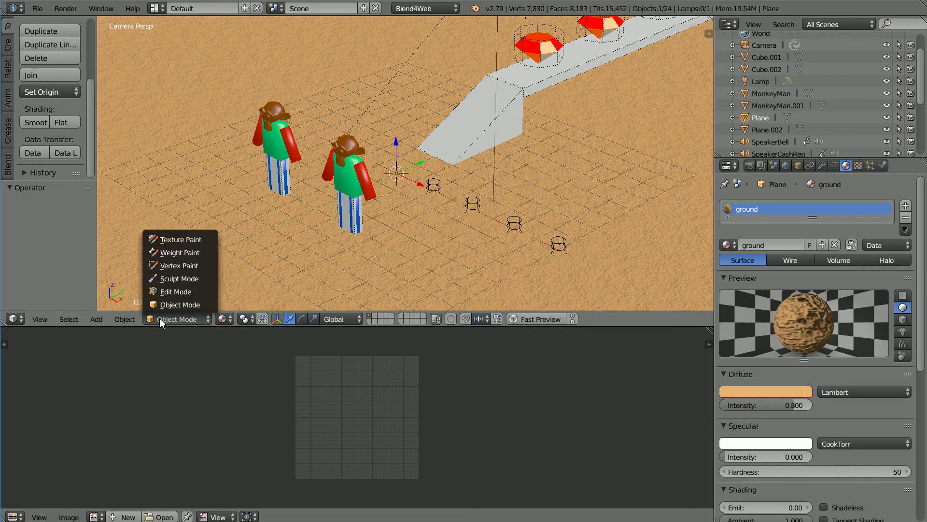
left_click(193, 291)
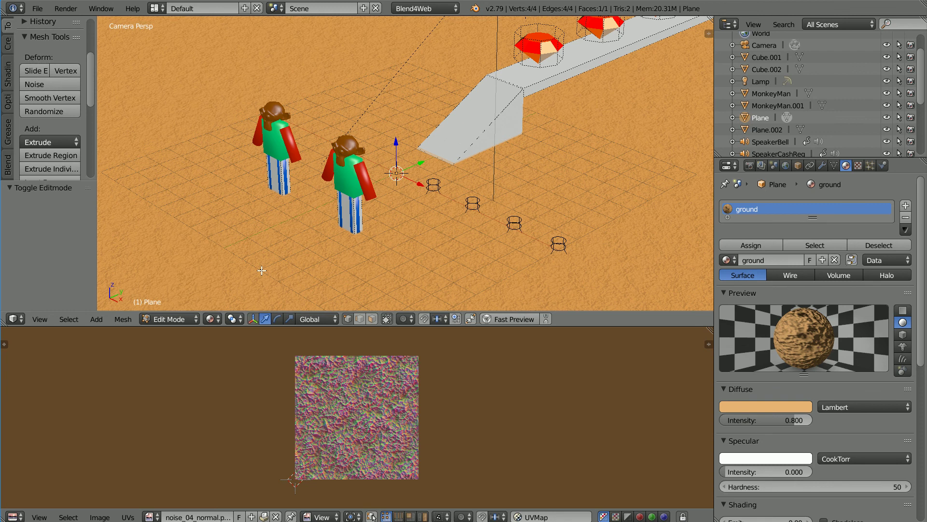
type("e")
type("1")
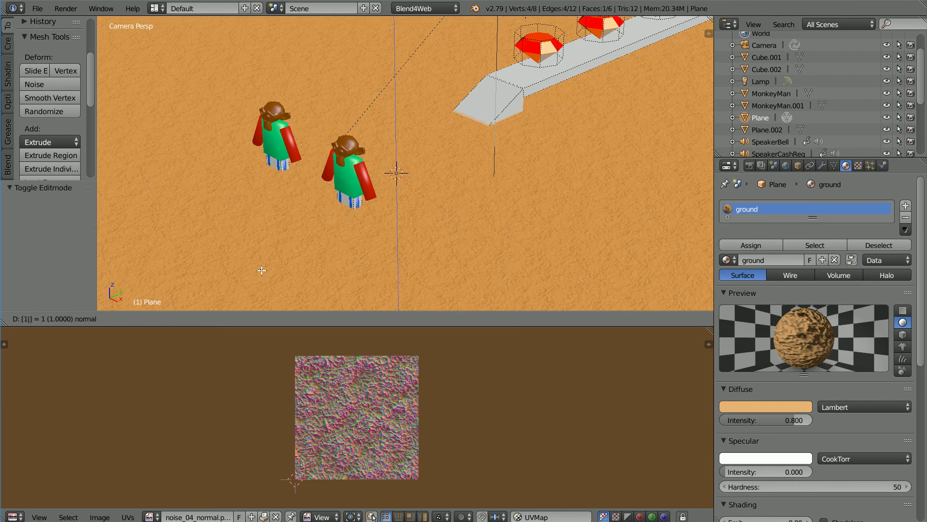
key("Return")
left_click(184, 317)
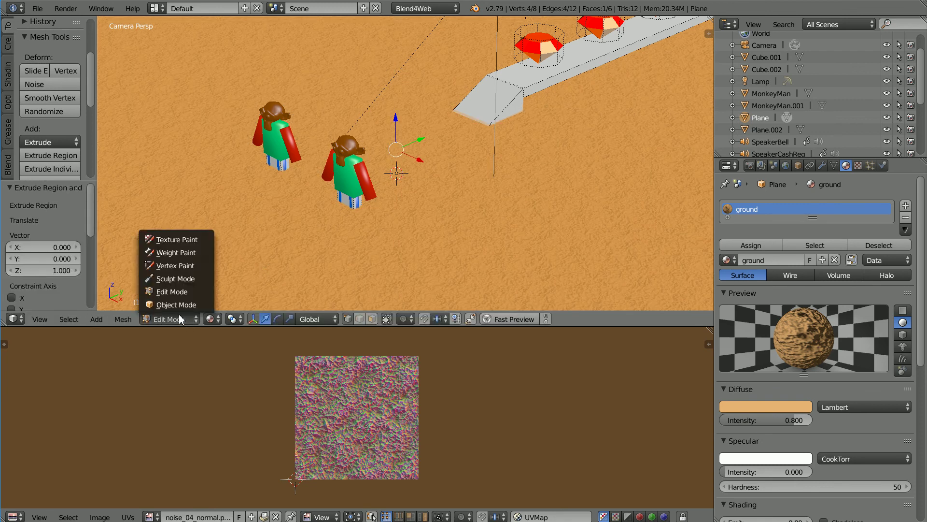
left_click(178, 308)
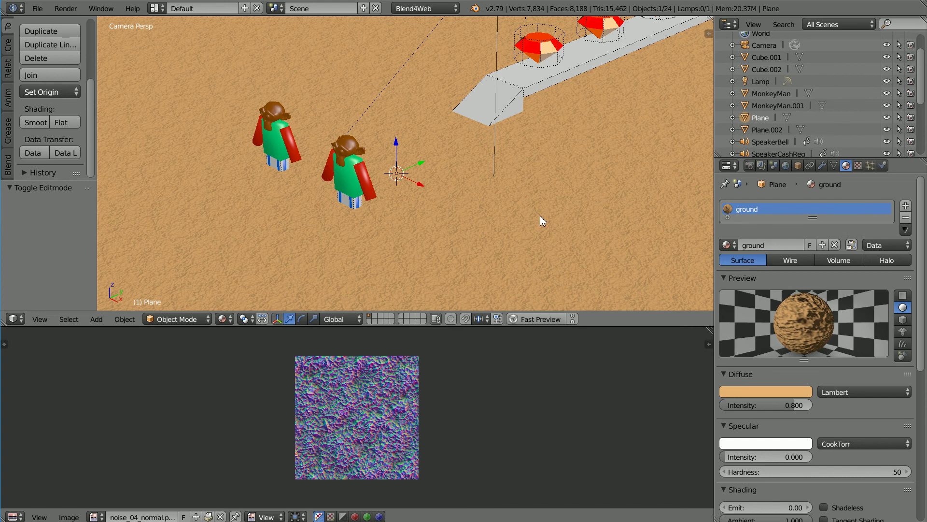
Move the ground slab down 1 unit along Z
key("g")
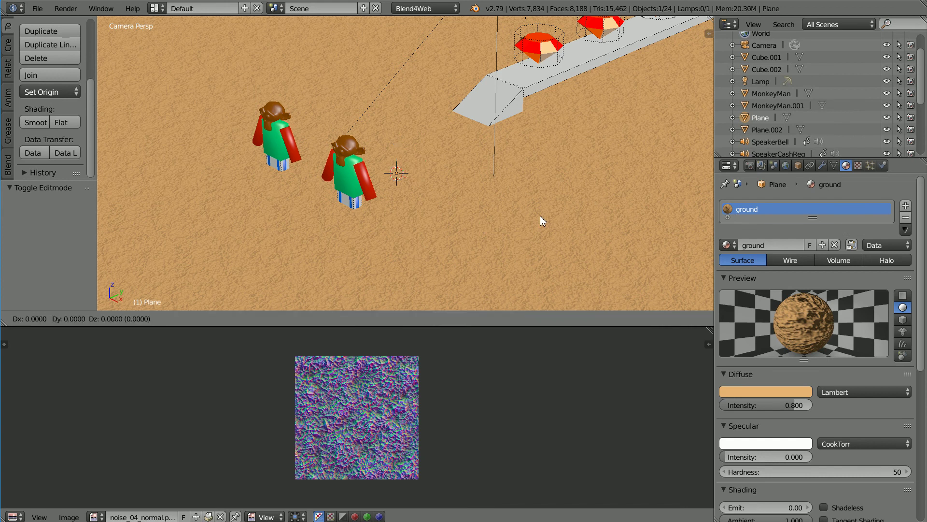
key("z")
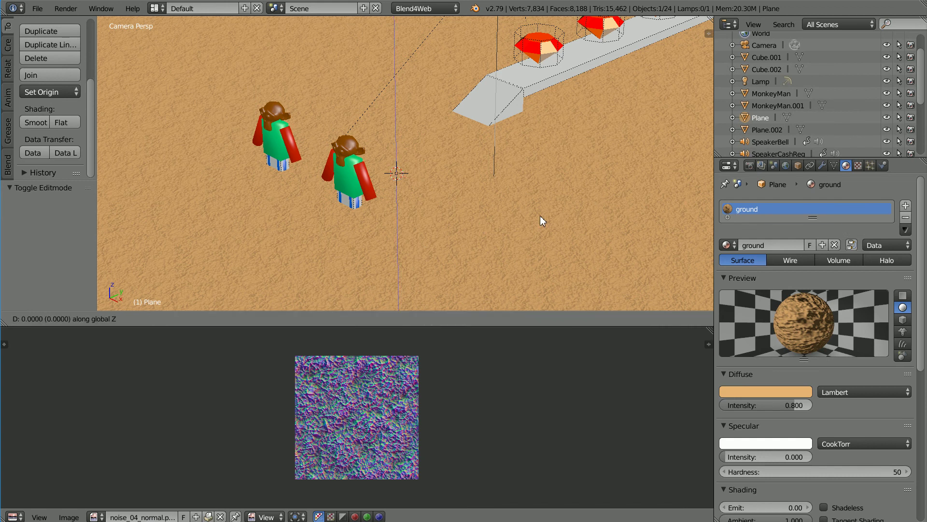
type("-1")
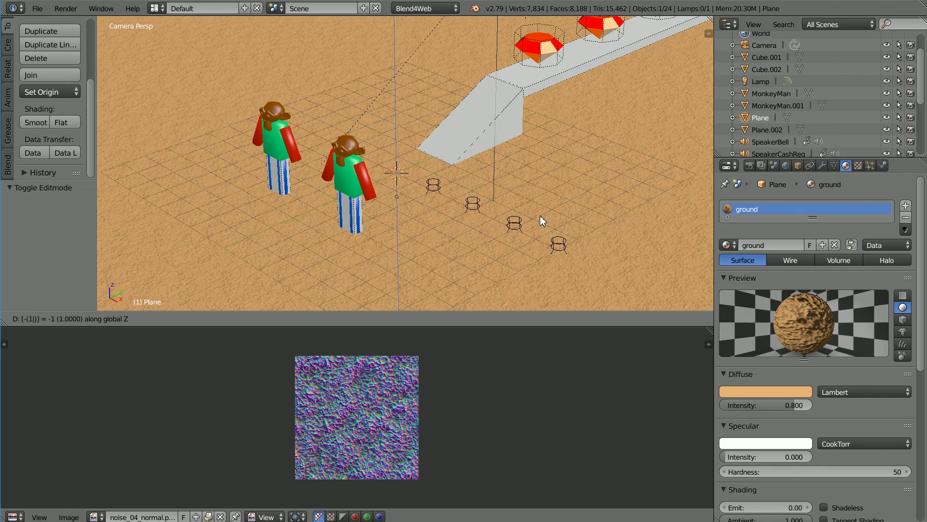
key("Return")
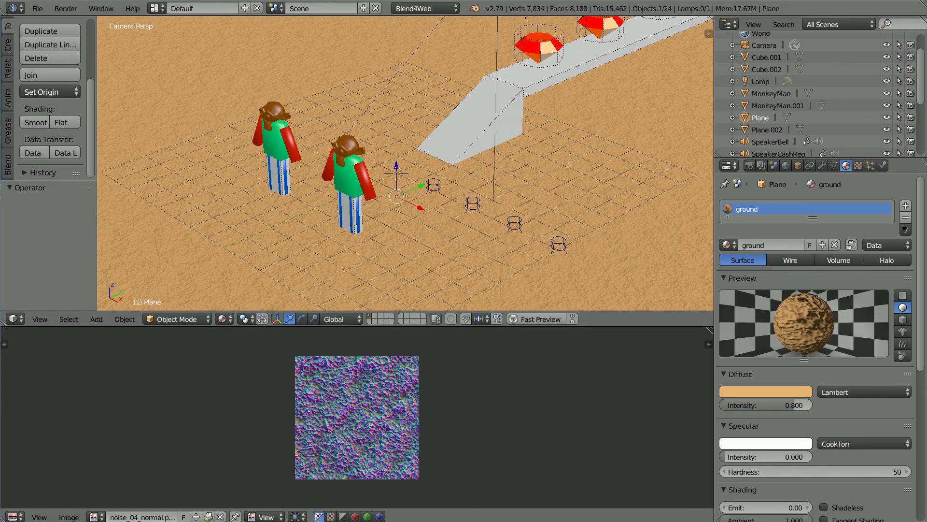
Check the ramp's shadow settings, then turn on Receive Shadows for the platform
left_click(797, 166)
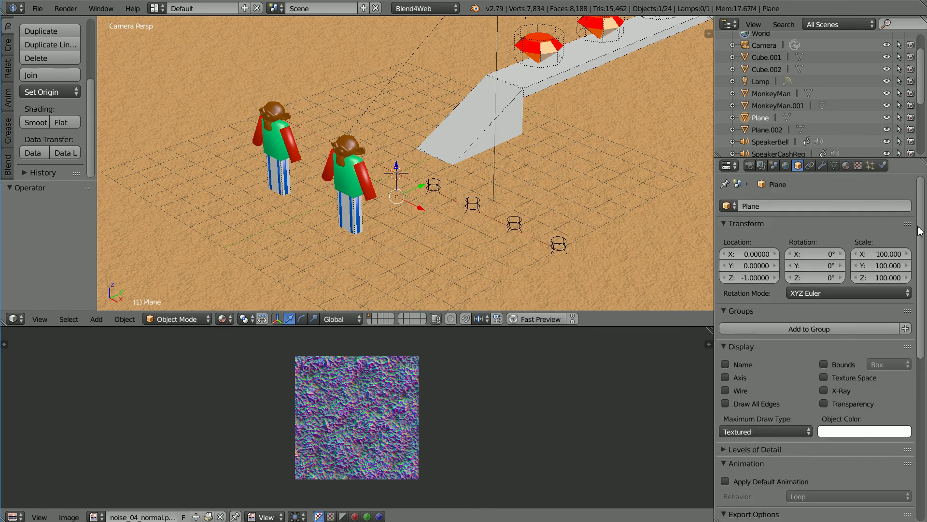
left_click_drag(922, 234, 921, 394)
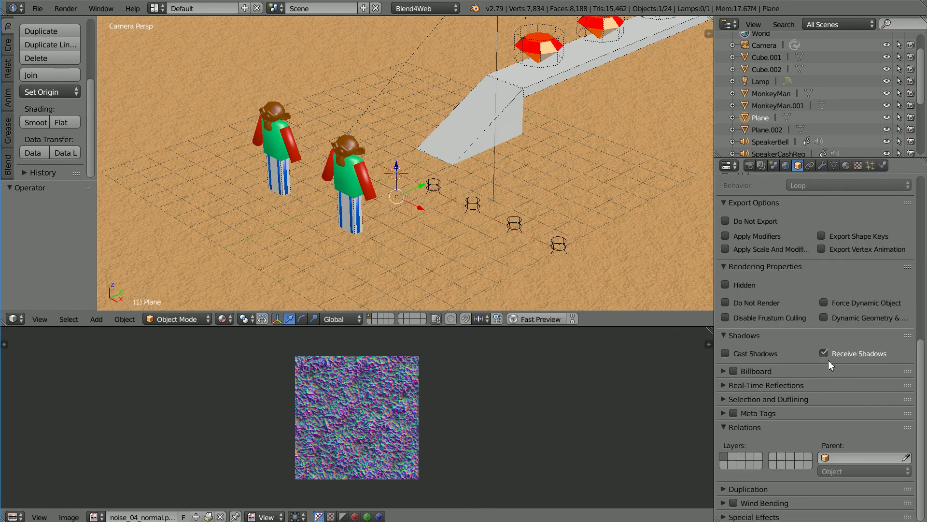
right_click(512, 135)
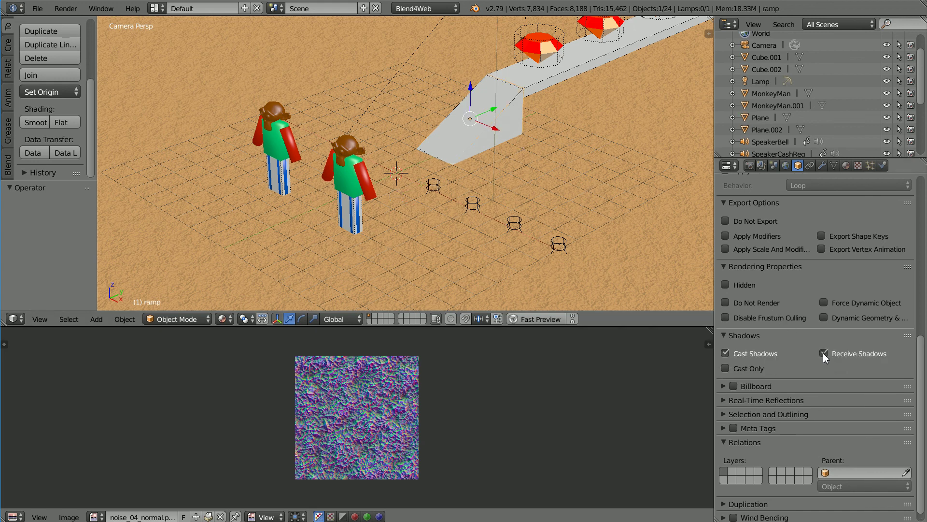
right_click(601, 63)
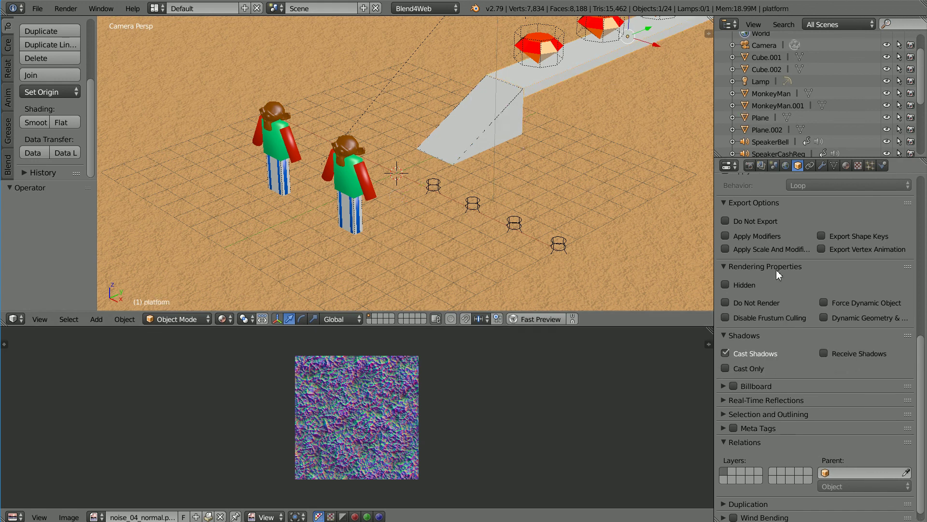
left_click(823, 353)
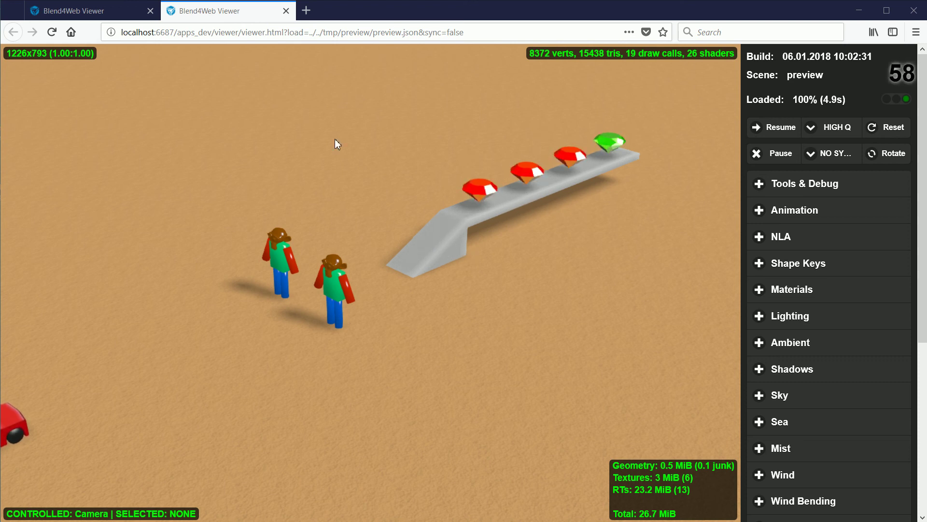
left_click(94, 9)
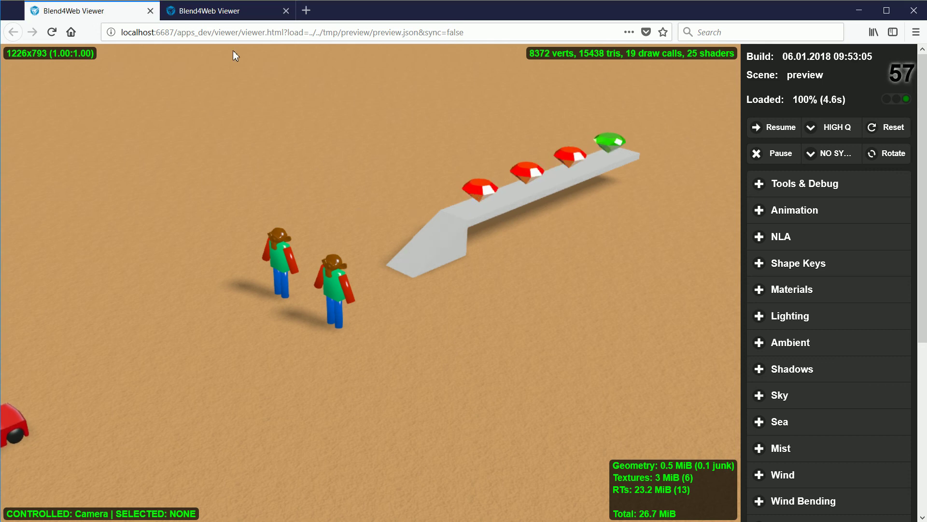
left_click(237, 18)
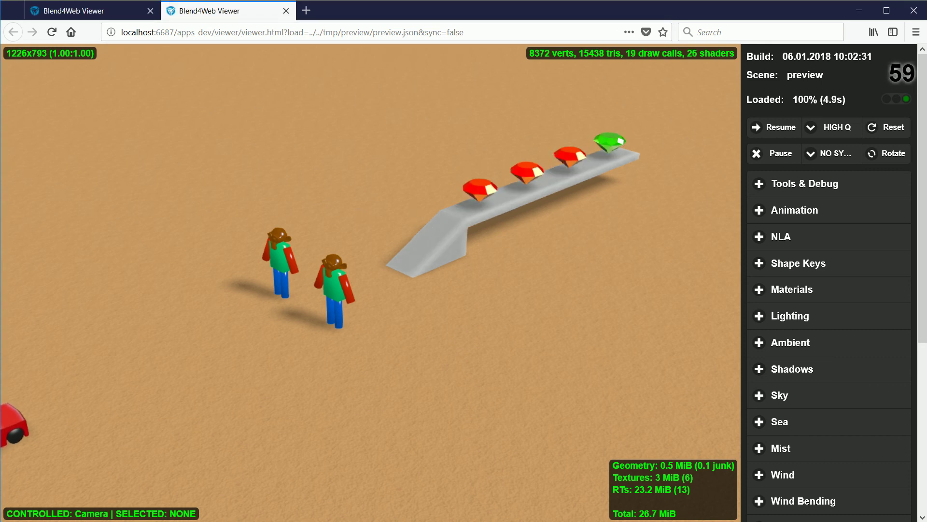
key("alt+Tab")
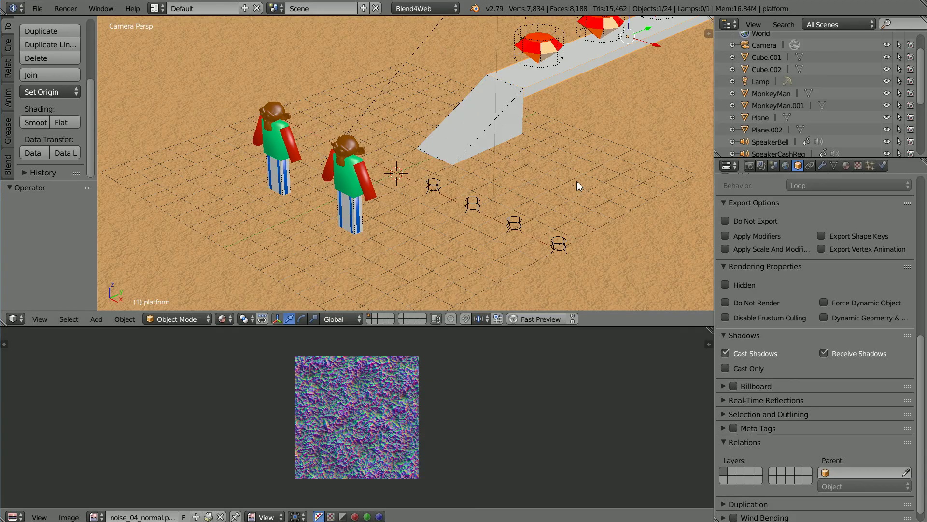
Enable Ambient Occlusion (SSAO) with default radius, influence and 16 samples, then run Fast Preview
left_click(750, 165)
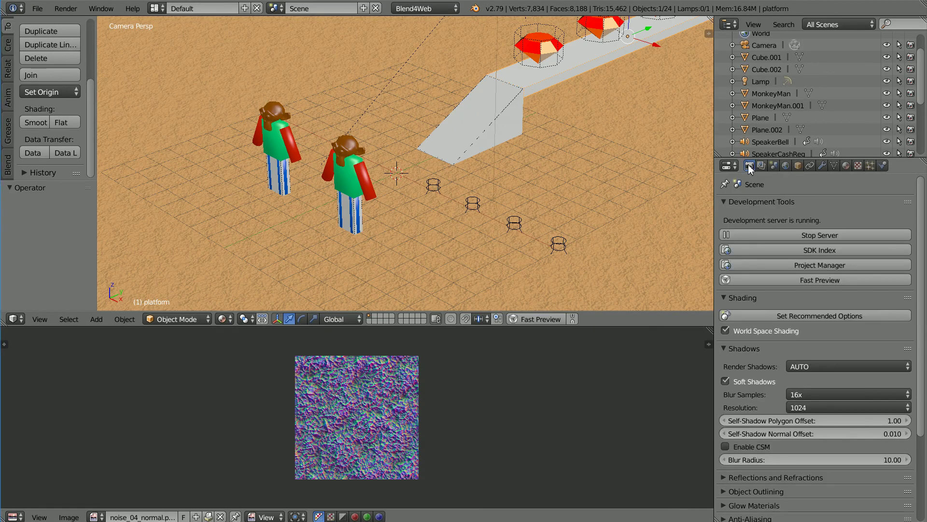
scroll(924, 328, "down", 5)
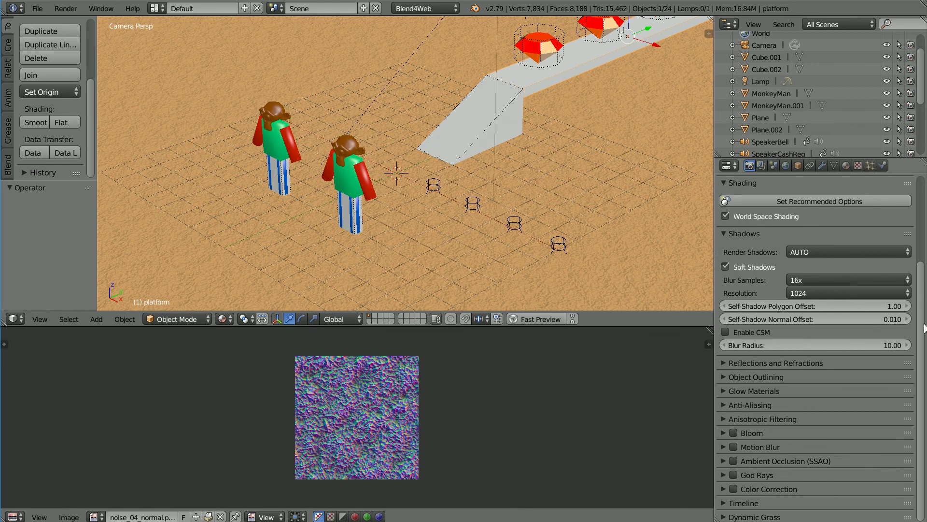
left_click(724, 461)
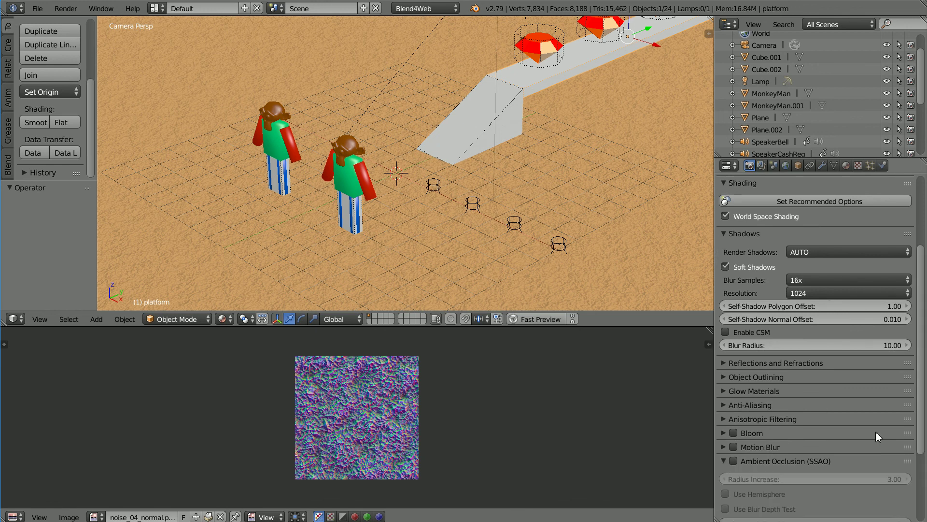
scroll(920, 425, "down", 5)
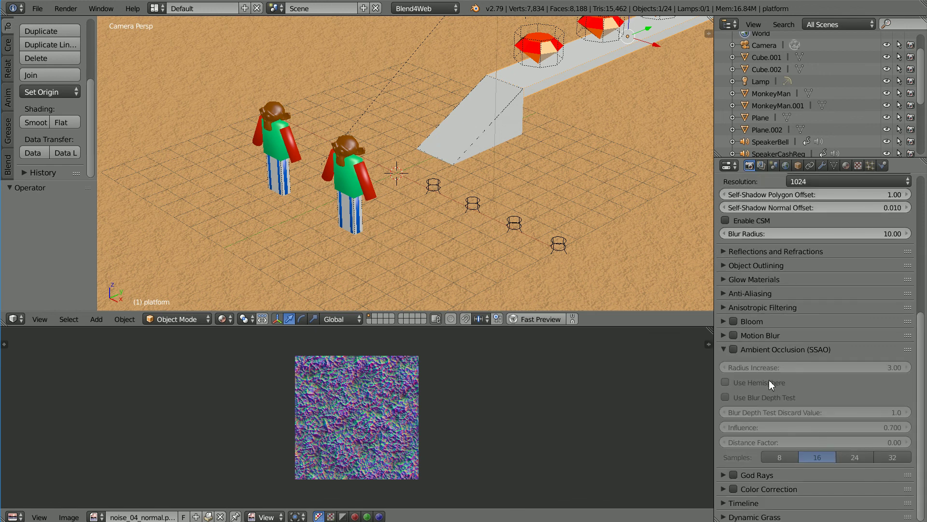
left_click(734, 350)
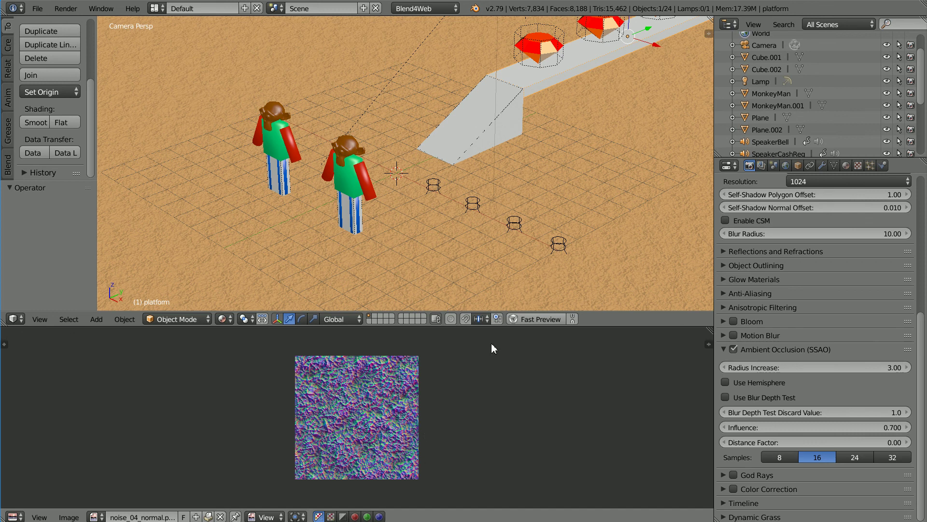
left_click(556, 320)
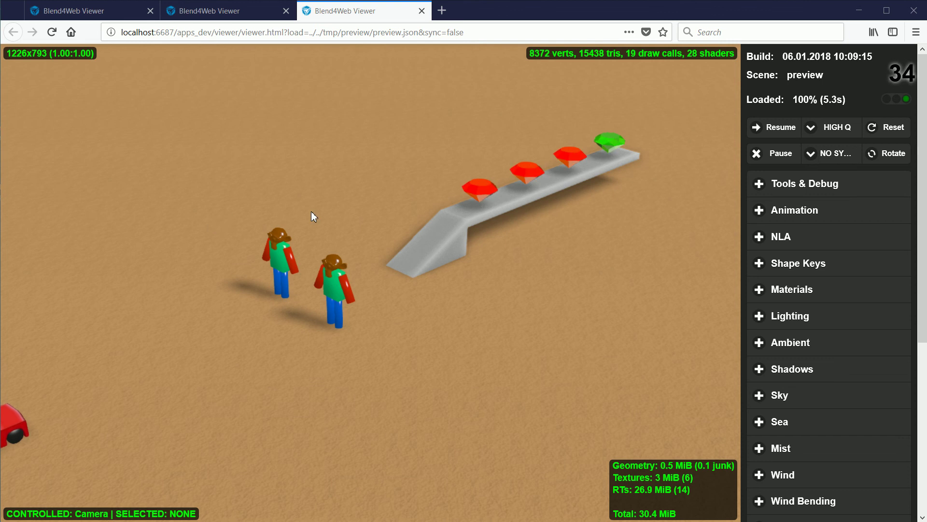
Compare the older Blend4Web Viewer preview with the new SSAO preview, then bring up my_driving_game3
left_click(225, 11)
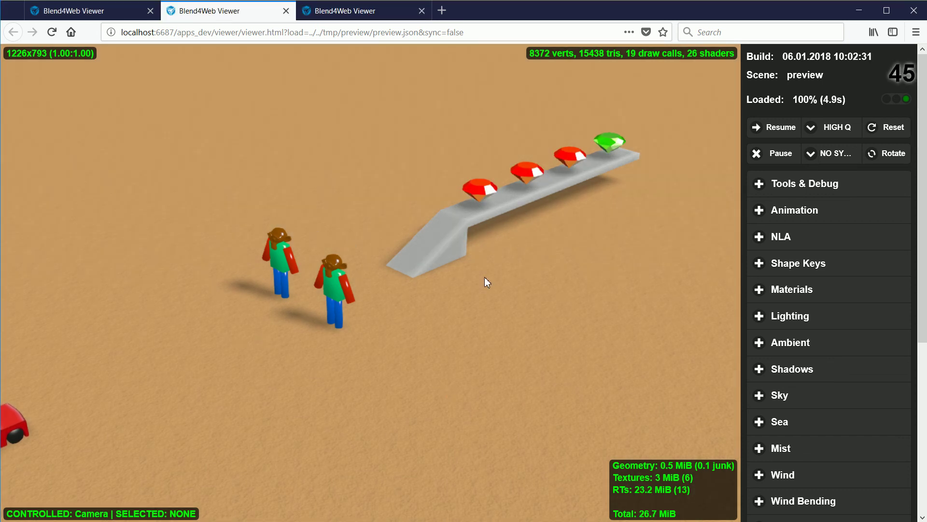
left_click(339, 9)
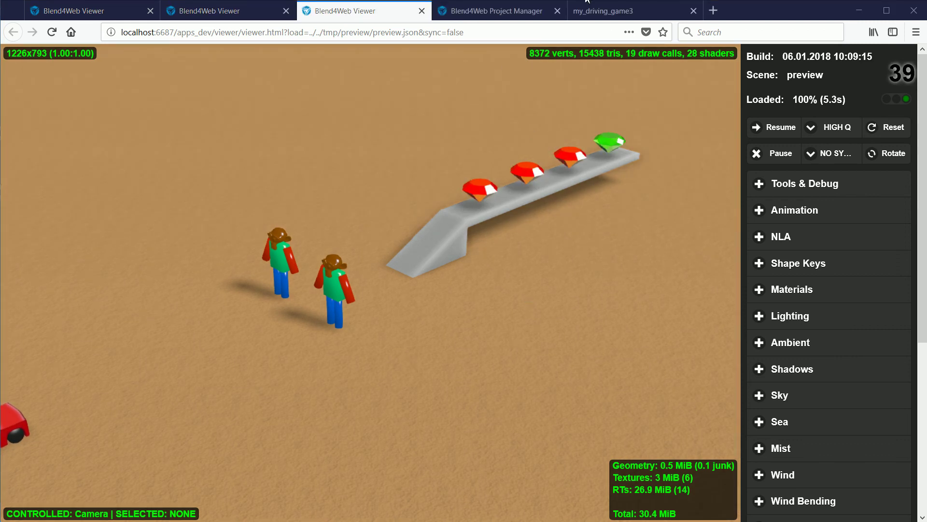
left_click(609, 14)
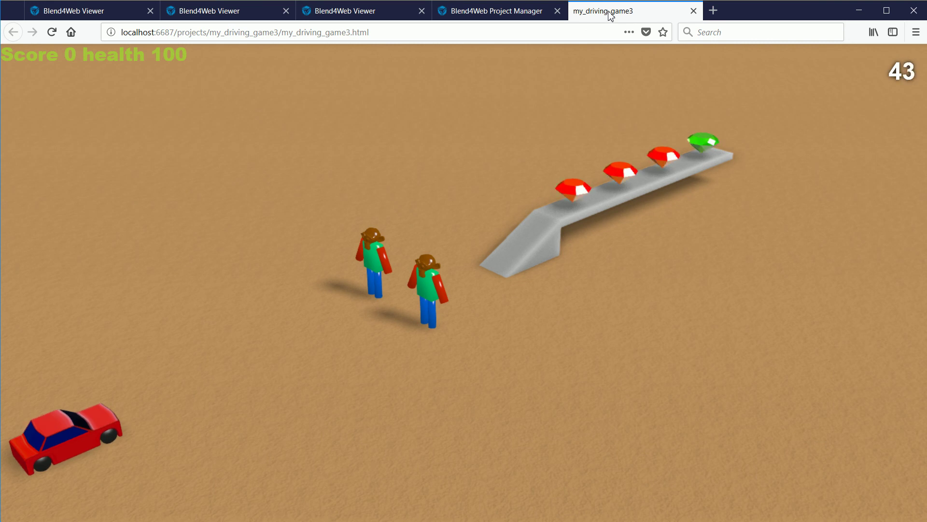
Drive the red car forward up the ramp, collecting the first gem for a score of 10
key("Up")
key("Up")
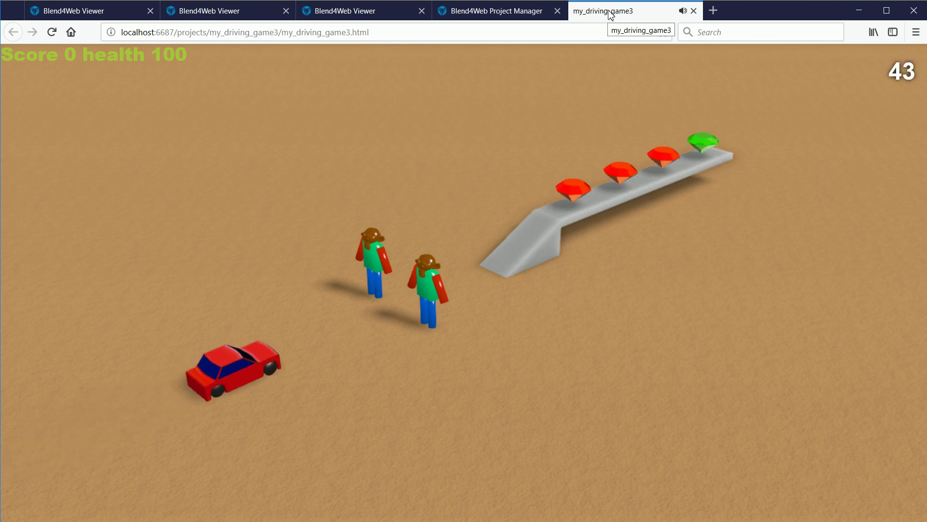
key("Up")
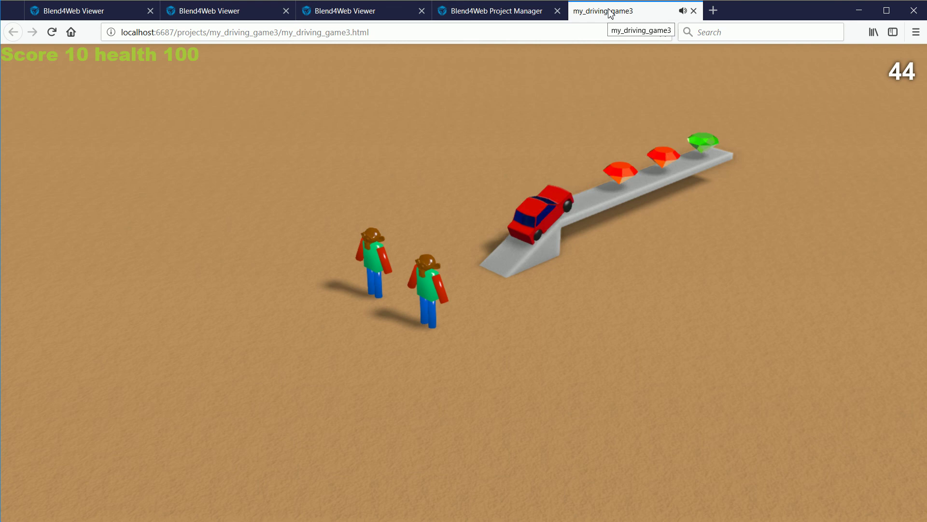
key("Up")
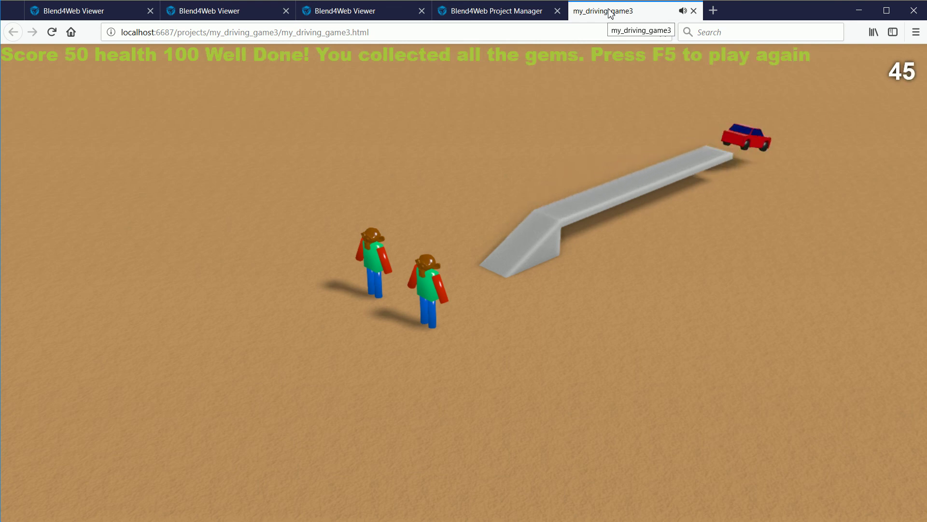